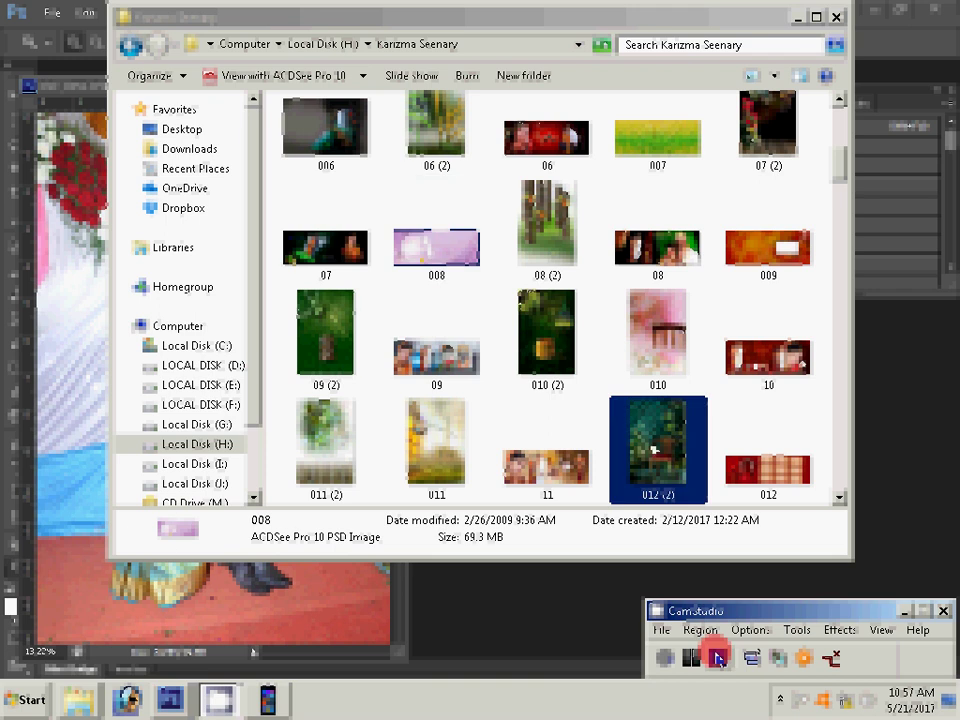
Drag template file 08 from the Karizma Seenary folder into Photoshop to open it
{"action": "key", "text": "Up"}
{"action": "key", "text": "Up"}
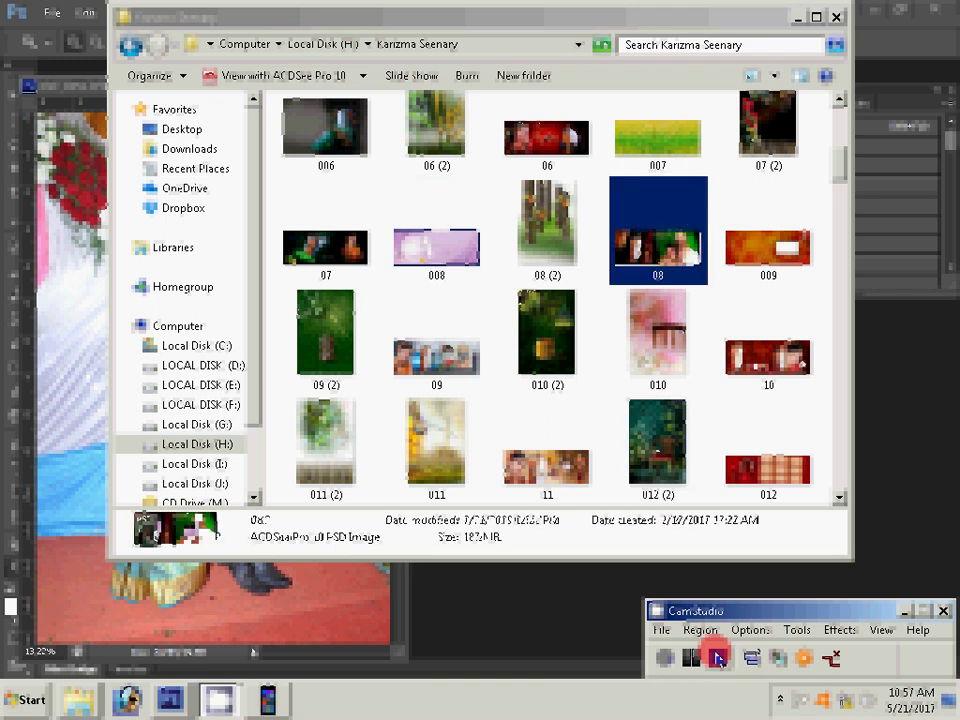
{"action": "mouse_move", "coordinate": [657, 248]}
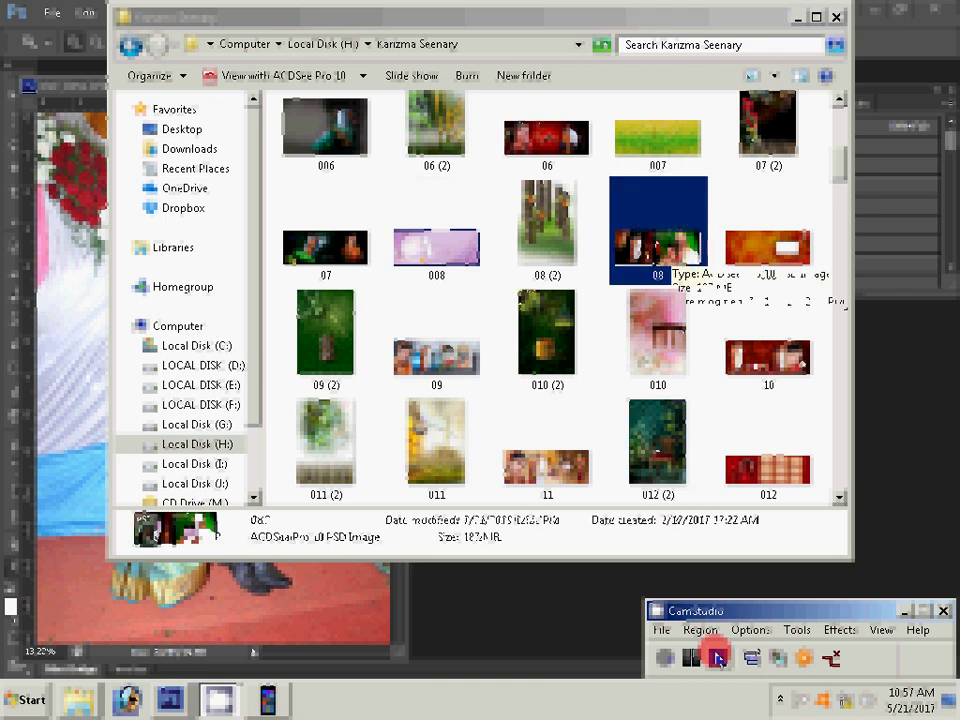
{"action": "scroll", "coordinate": [662, 250], "scroll_direction": "down", "scroll_amount": 1}
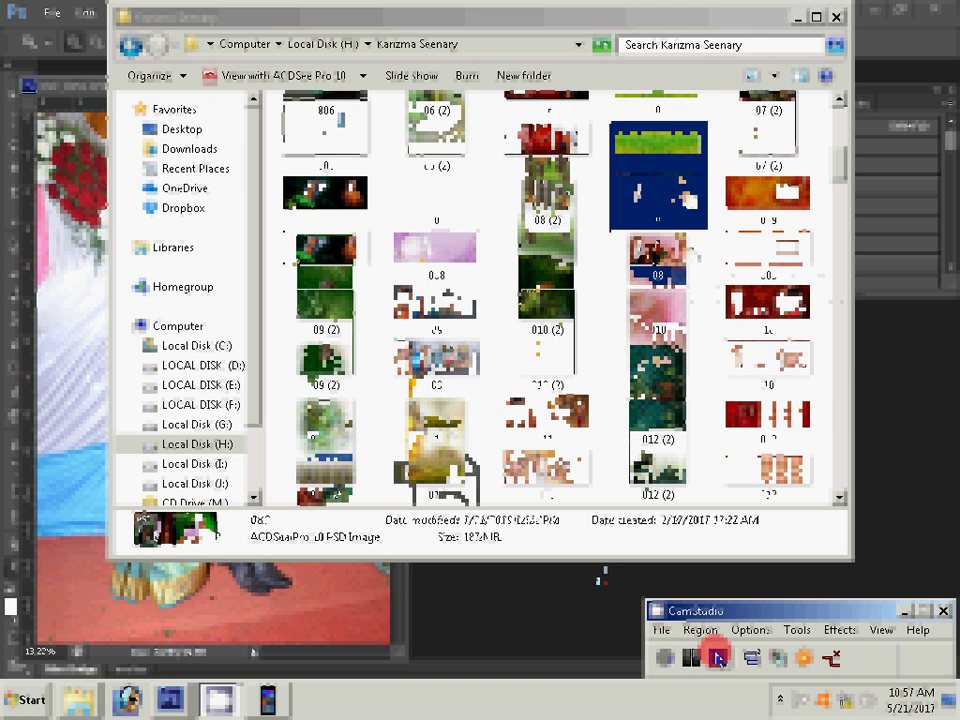
{"action": "left_click_drag", "start_coordinate": [450, 480], "coordinate": [600, 520]}
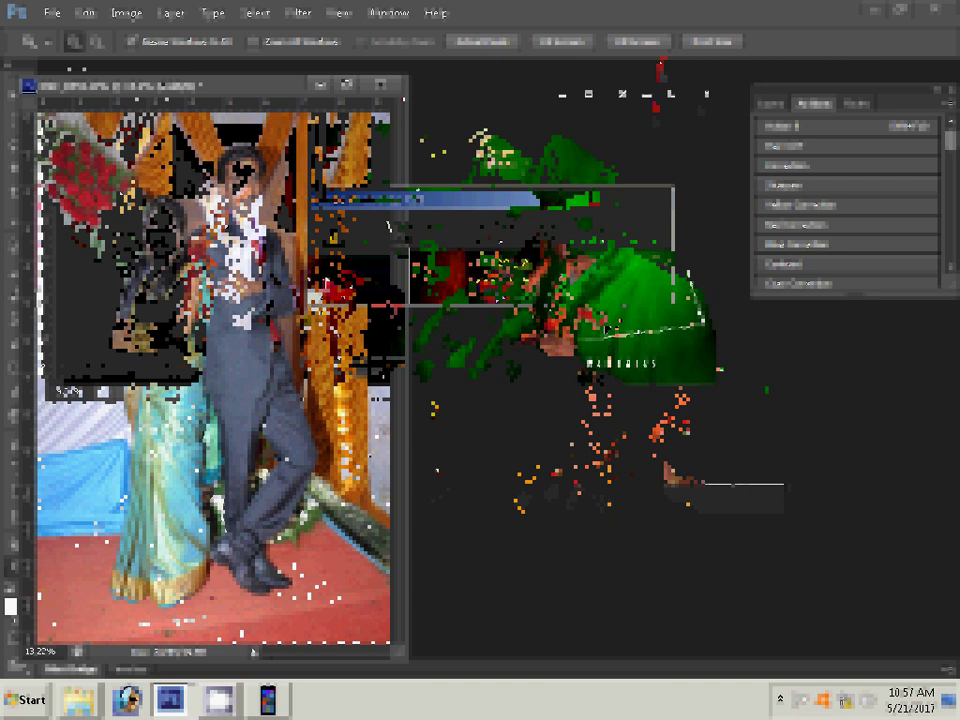
Switch to the Move tool and bring up the template's Image Size dialog (7500 × 3000 px, 250 ppi)
{"action": "key", "text": "v"}
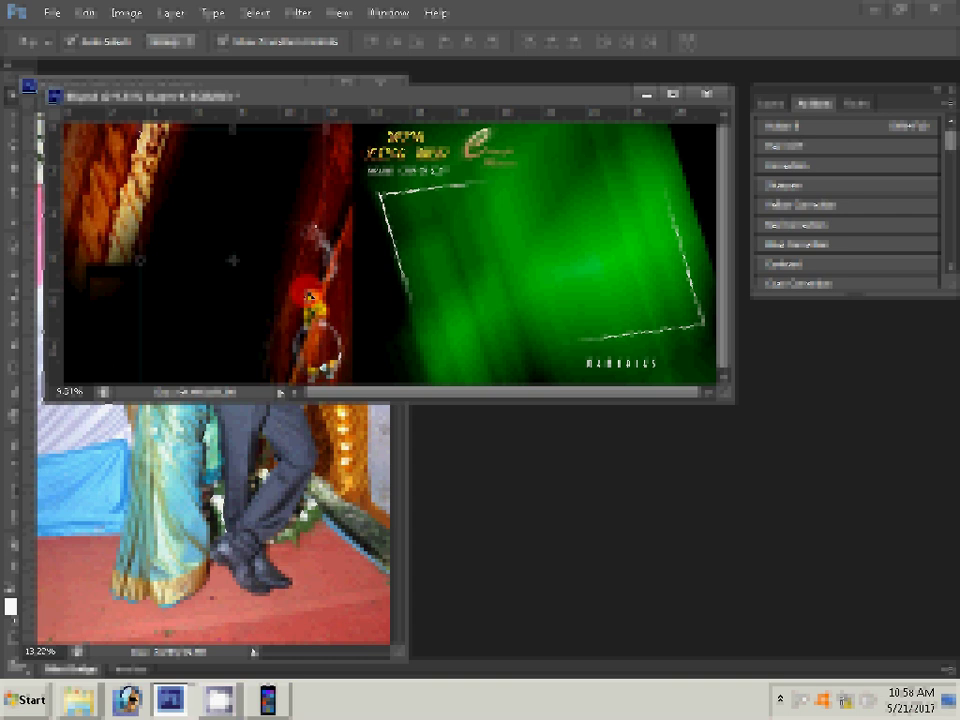
{"action": "key", "text": "ctrl+alt+i"}
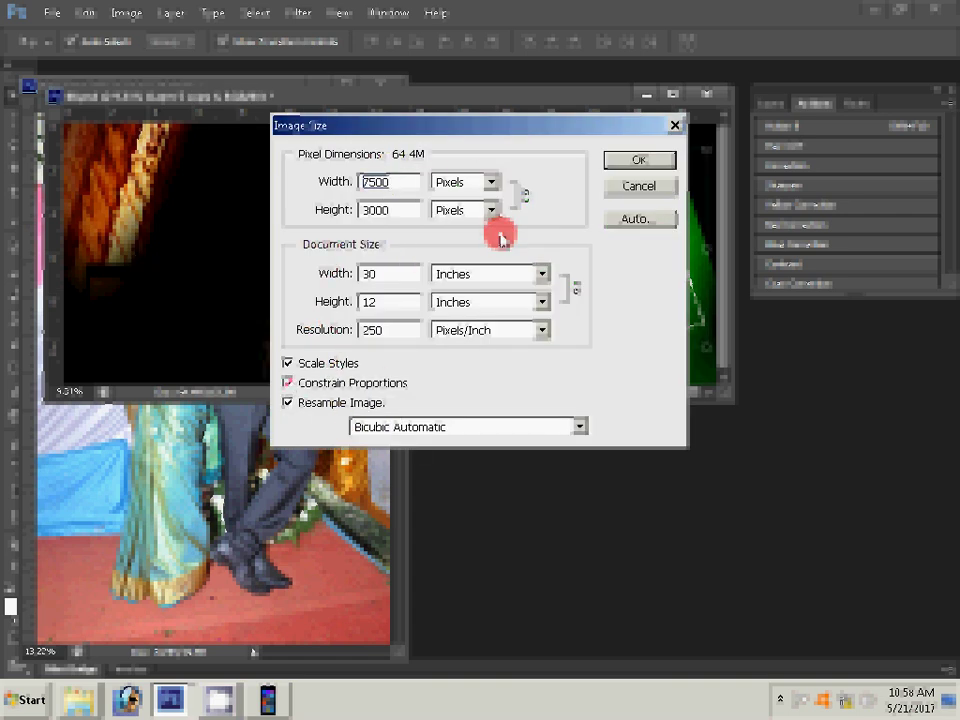
Set the template's document width to 36 inches and resolution to 300 ppi
{"action": "key", "text": "Tab"}
{"action": "key", "text": "Tab"}
{"action": "type", "text": "3"}
{"action": "type", "text": "6"}
{"action": "key", "text": "Tab"}
{"action": "key", "text": "Tab"}
{"action": "type", "text": "300"}
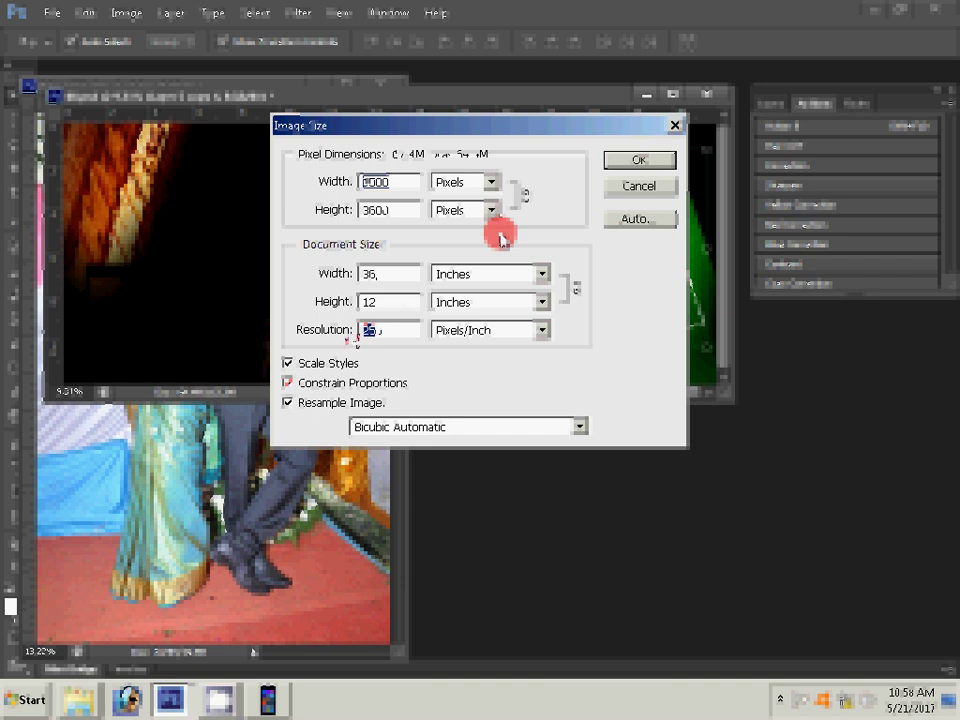
{"action": "left_click", "coordinate": [645, 161]}
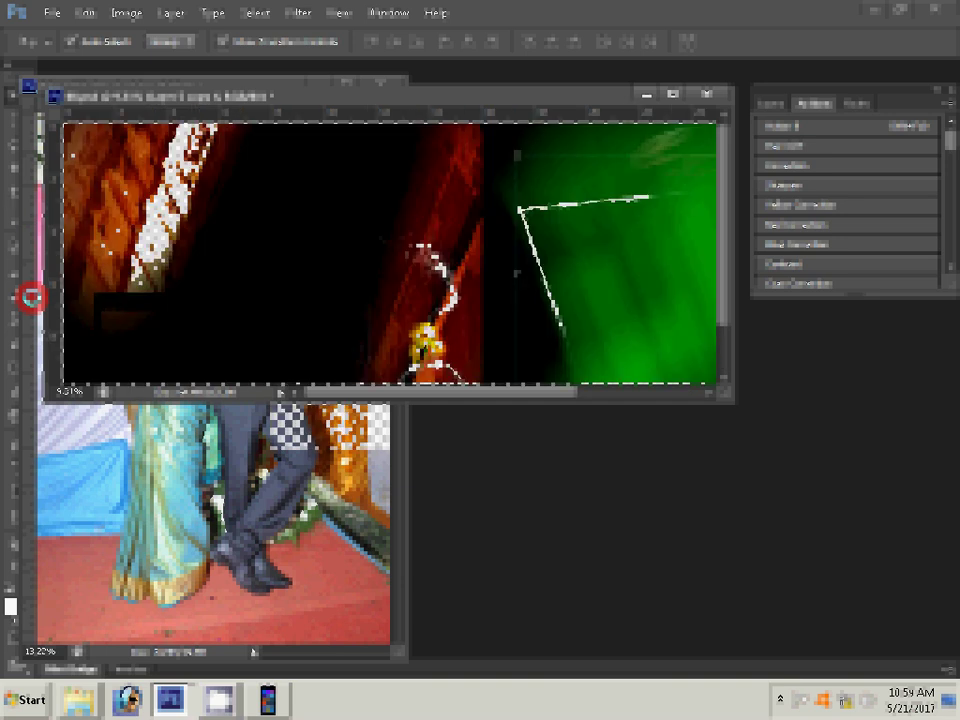
Drag the couple photo layer into the green template and nudge it slightly left
{"action": "right_click", "coordinate": [380, 229]}
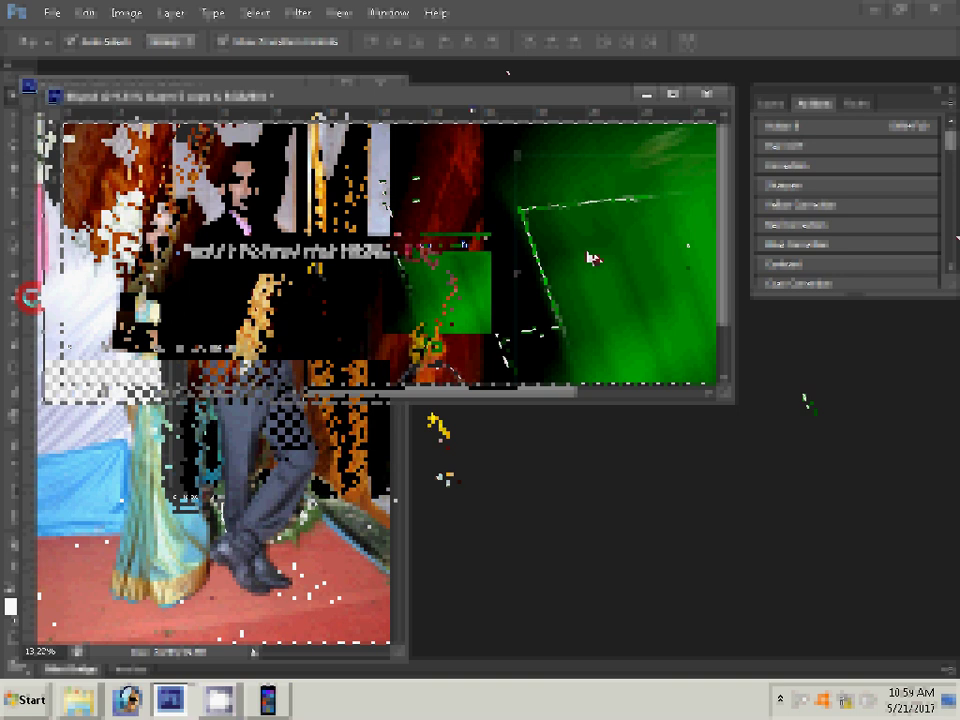
{"action": "left_click", "coordinate": [778, 105]}
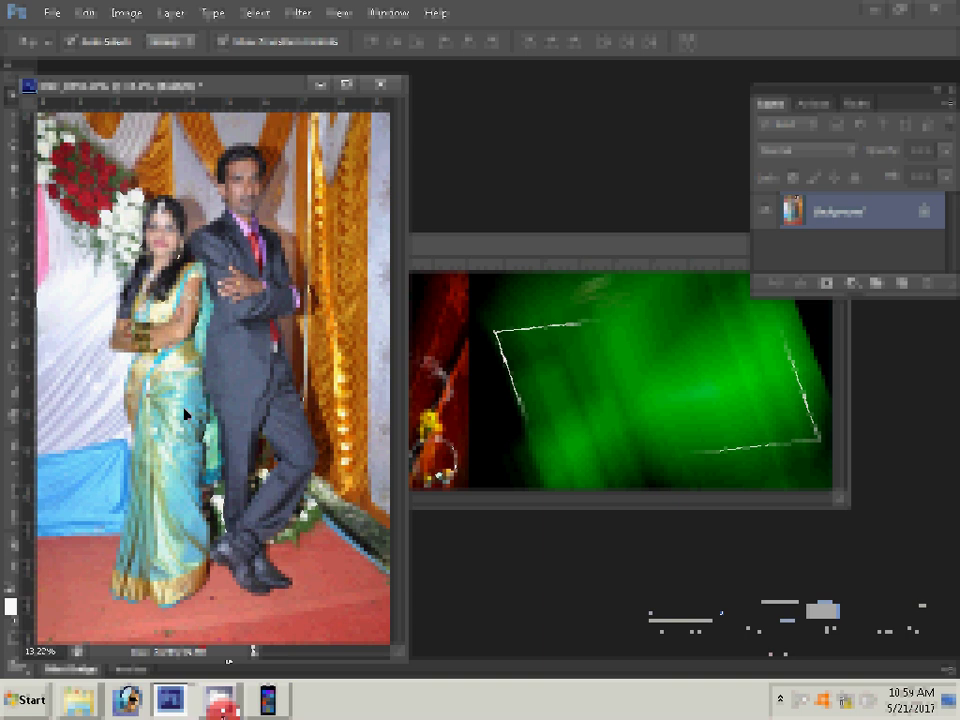
{"action": "left_click_drag", "start_coordinate": [250, 350], "coordinate": [521, 392]}
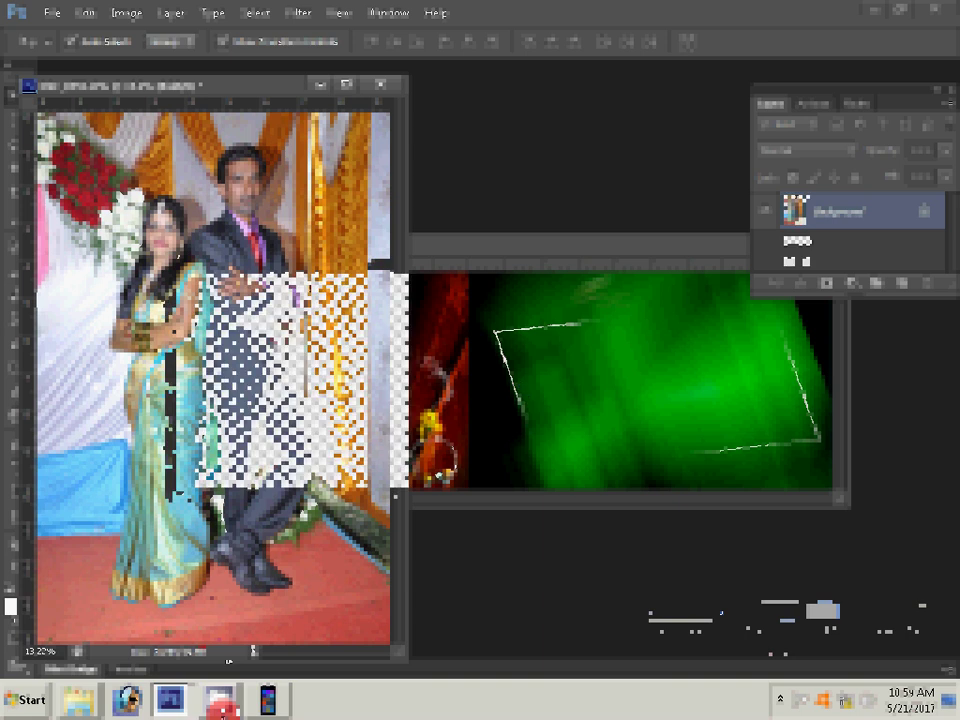
{"action": "mouse_move", "coordinate": [490, 330]}
{"action": "left_mouse_down"}
{"action": "mouse_move", "coordinate": [395, 335]}
{"action": "mouse_move", "coordinate": [457, 335]}
{"action": "left_mouse_up"}
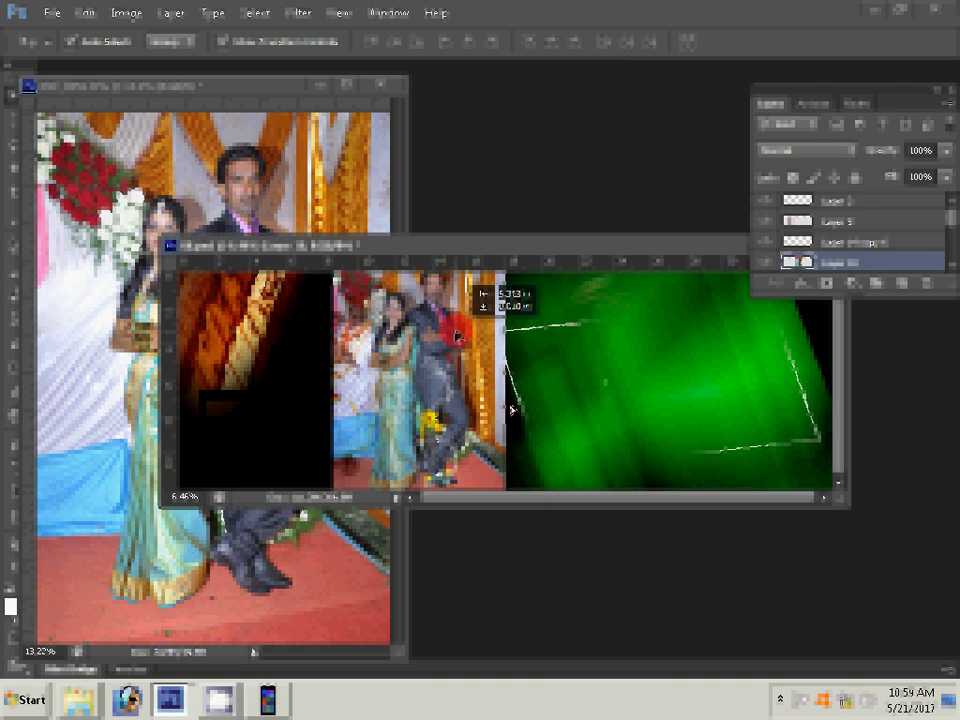
Dismiss the accidental Levels dialog and duplicate the couple photo layer with Ctrl+J
{"action": "key", "text": "ctrl+l"}
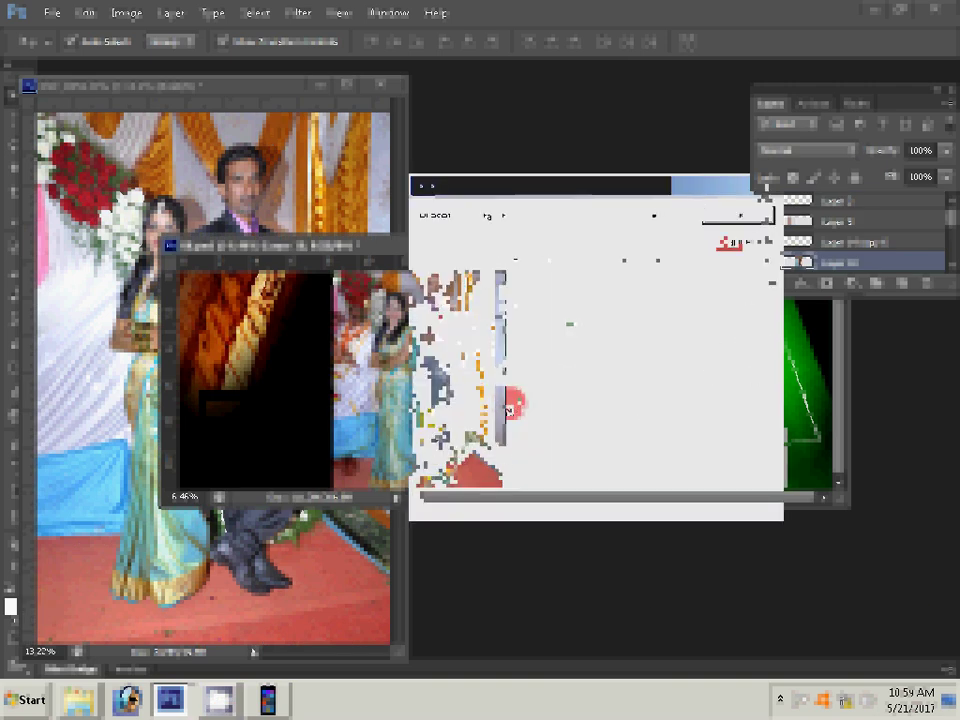
{"action": "left_click", "coordinate": [622, 308]}
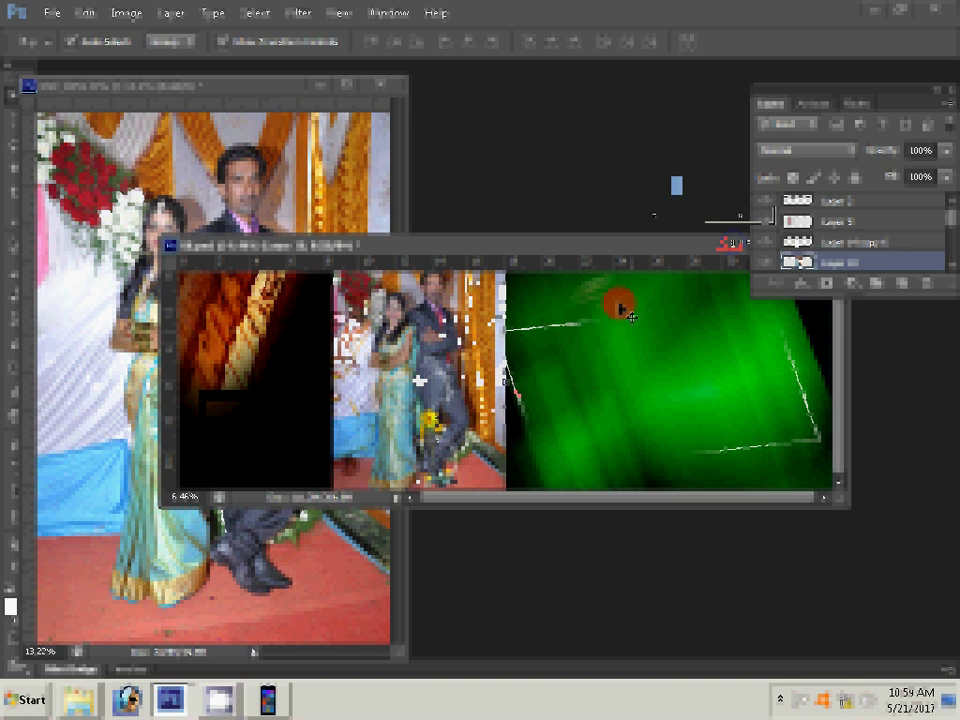
{"action": "key", "text": "ctrl+j"}
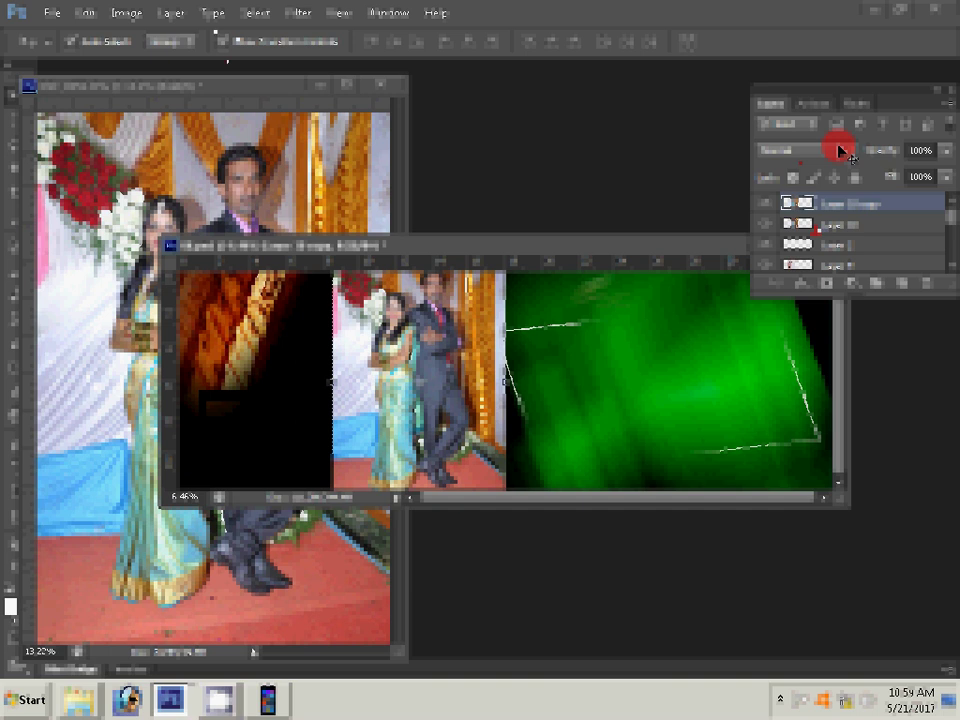
{"action": "left_click", "coordinate": [298, 13]}
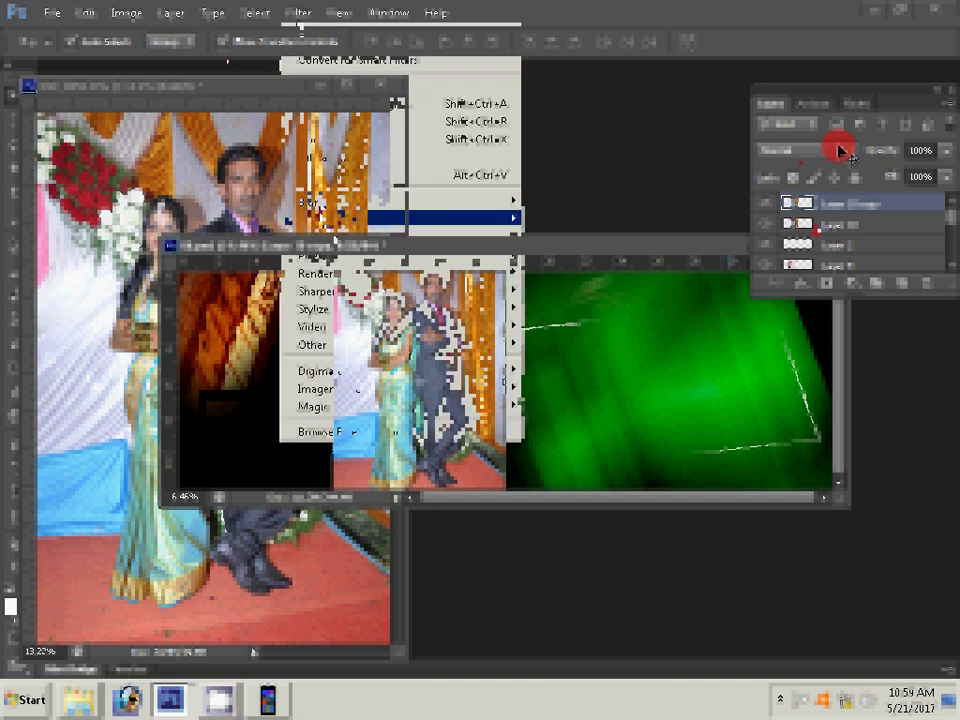
{"action": "mouse_move", "coordinate": [340, 201]}
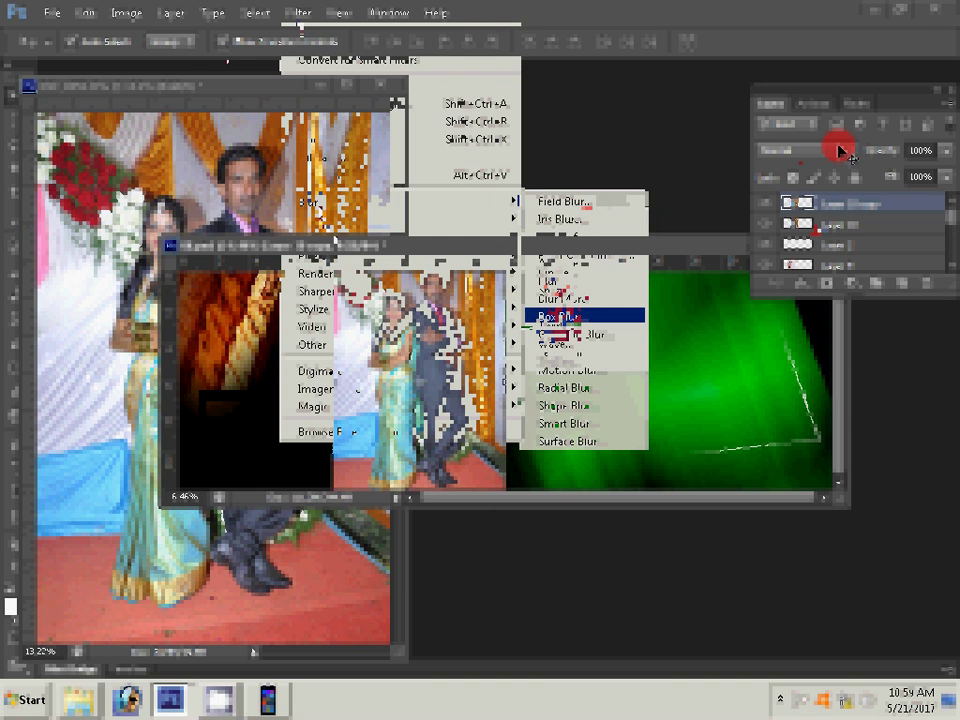
Apply a Box Blur to the duplicated couple photo layer and shift it left and down
{"action": "left_click", "coordinate": [560, 316]}
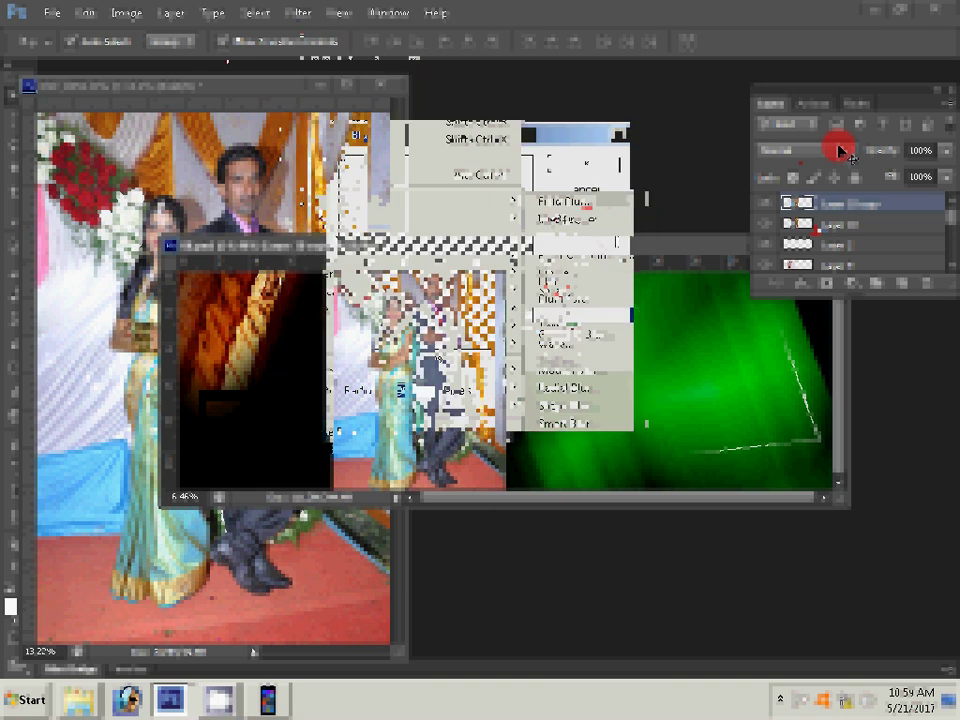
{"action": "left_click", "coordinate": [563, 170]}
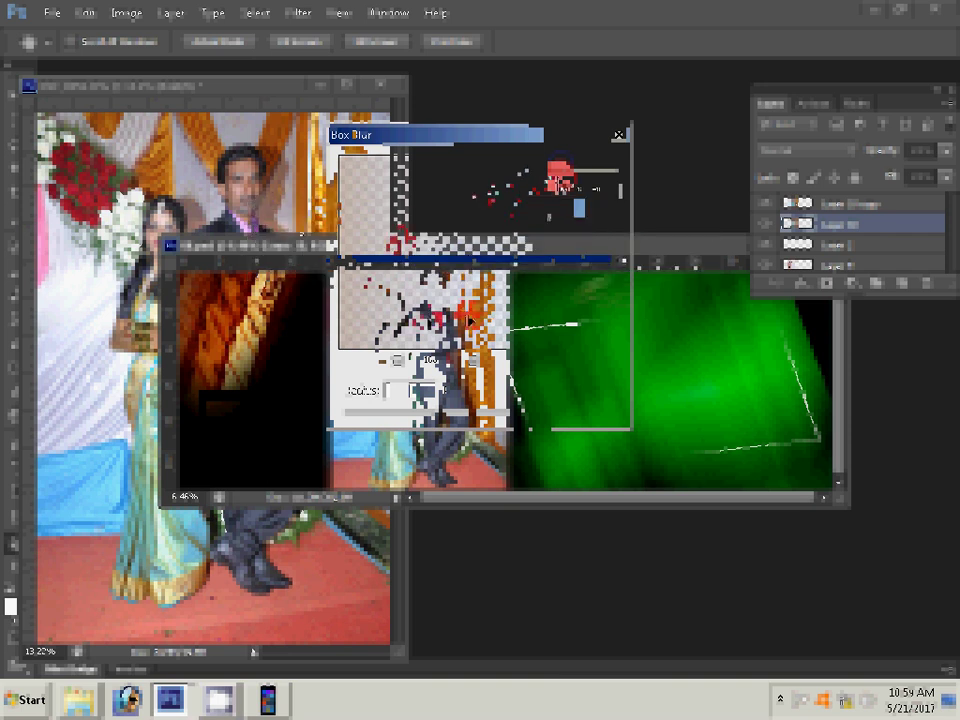
{"action": "key", "text": "v"}
{"action": "left_click_drag", "start_coordinate": [490, 277], "coordinate": [218, 497]}
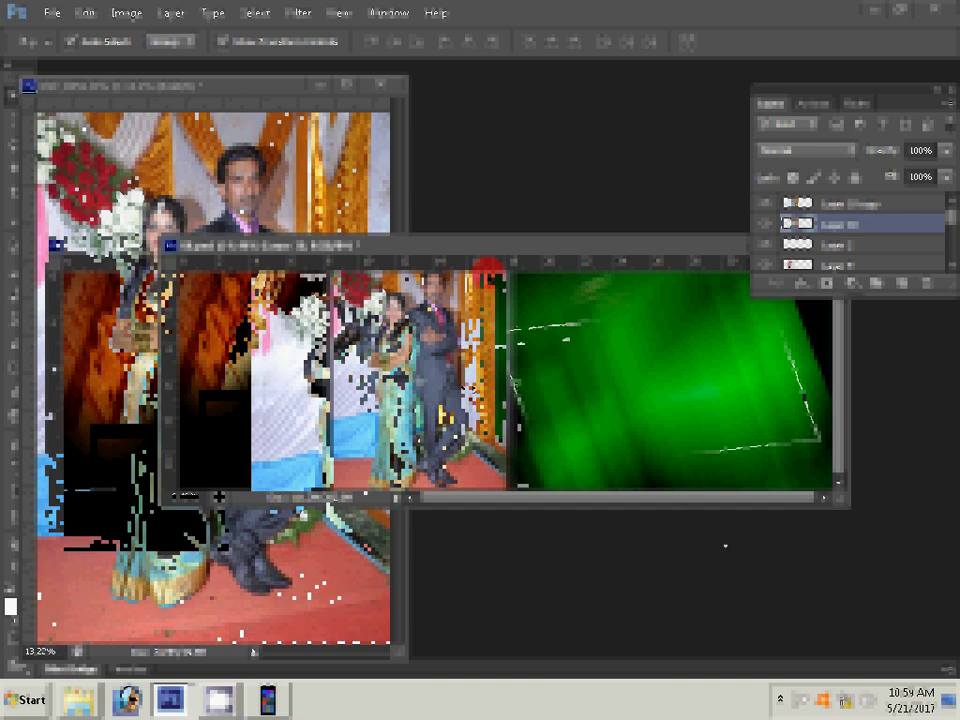
{"action": "right_click", "coordinate": [497, 392]}
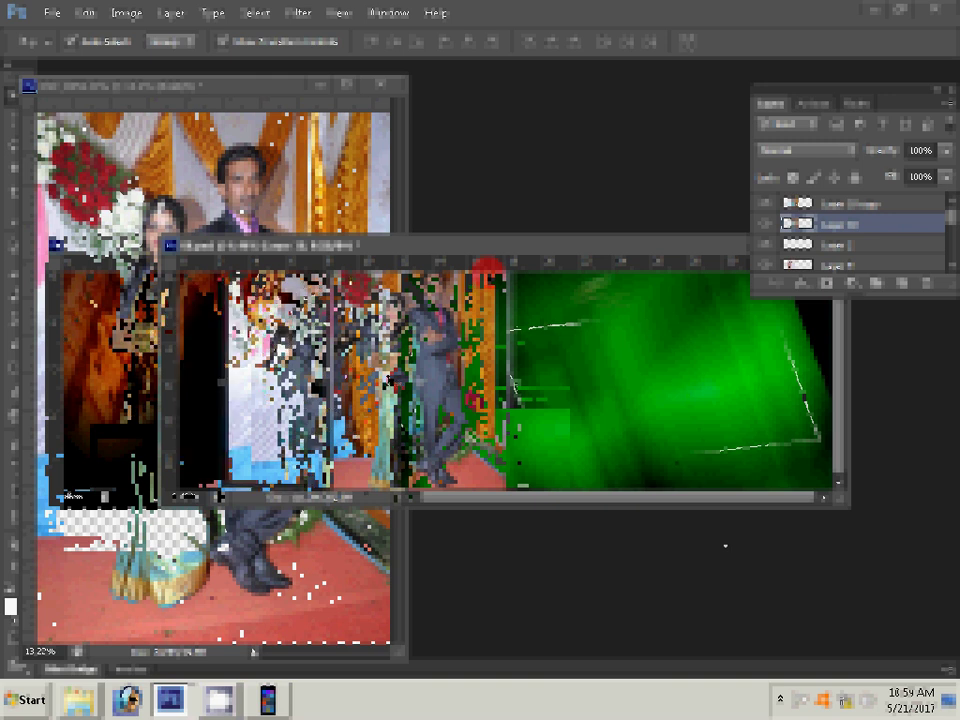
Select the group with Layer 00 and scale both together into the template's centre panel
{"action": "left_click", "coordinate": [838, 203], "text": "ctrl"}
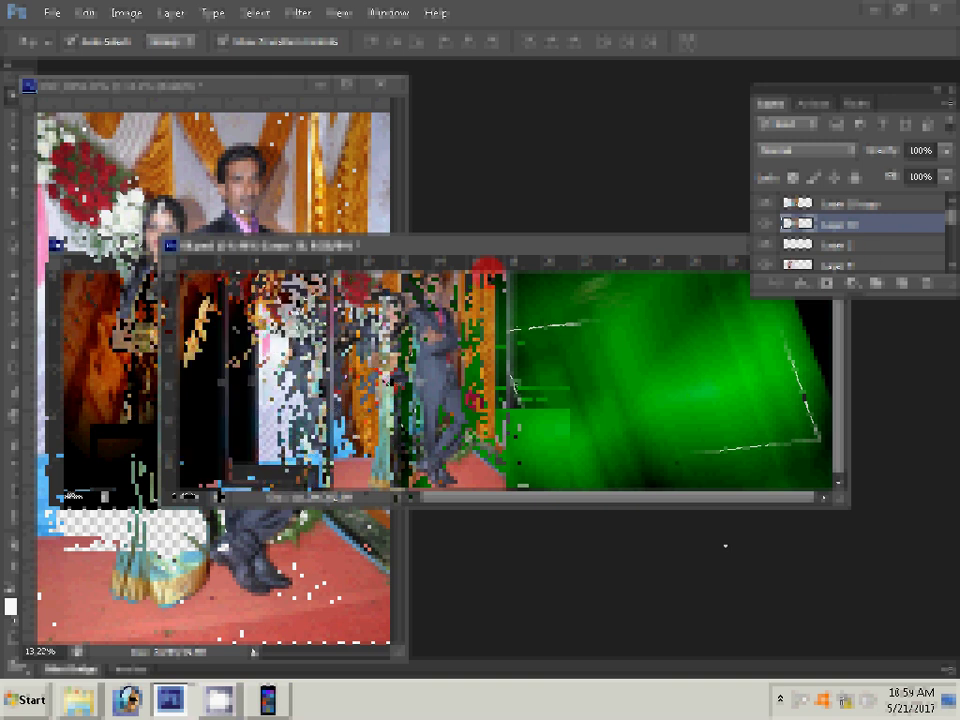
{"action": "left_click", "coordinate": [448, 295]}
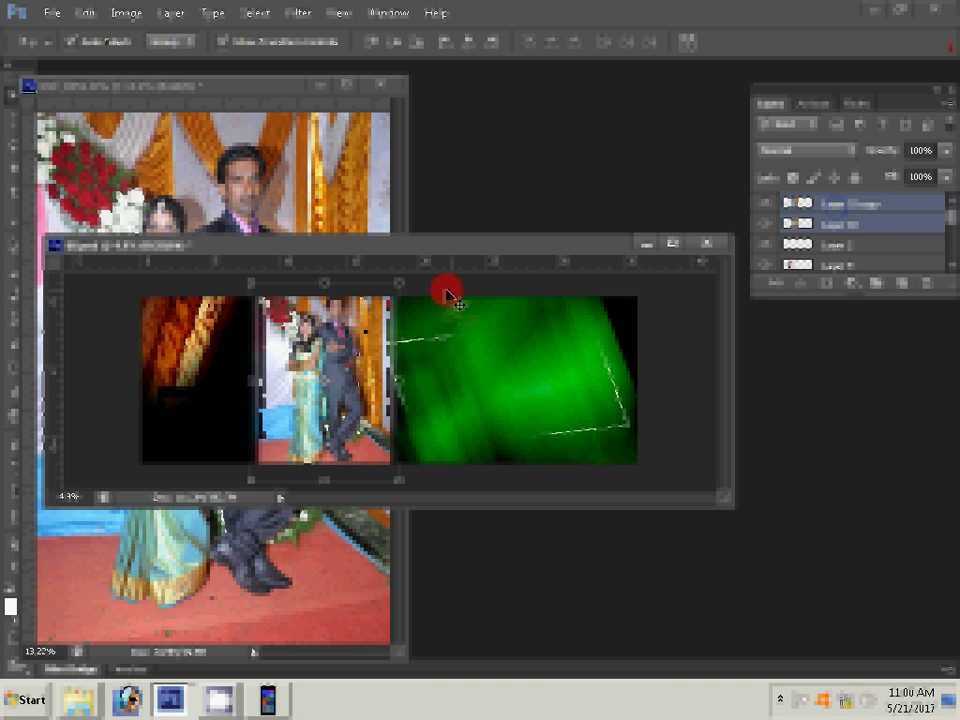
{"action": "key", "text": "Return"}
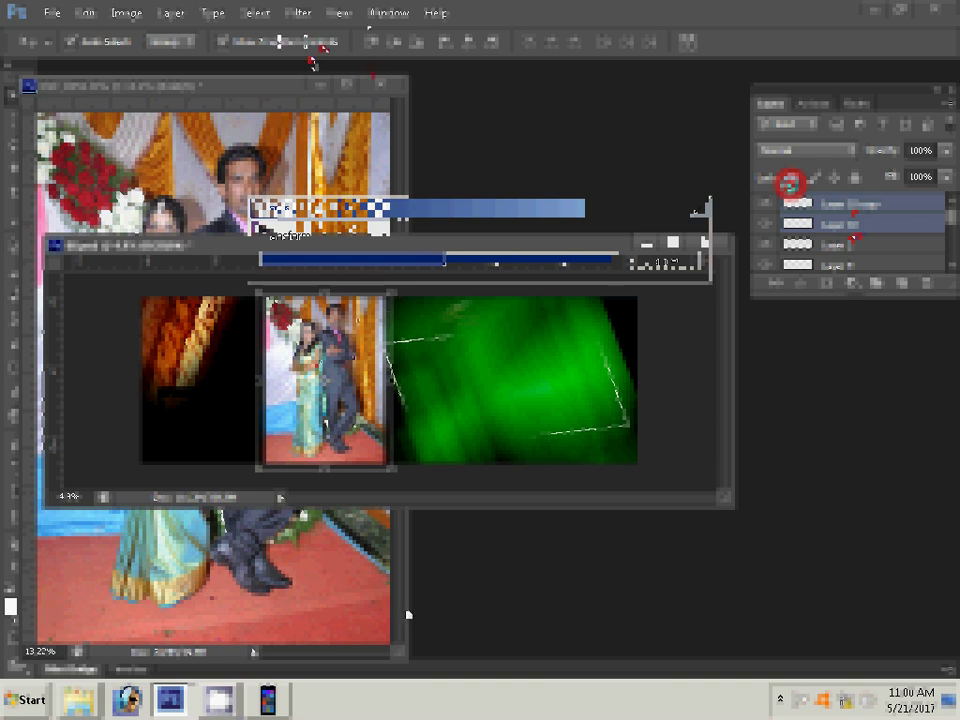
{"action": "key", "text": "b"}
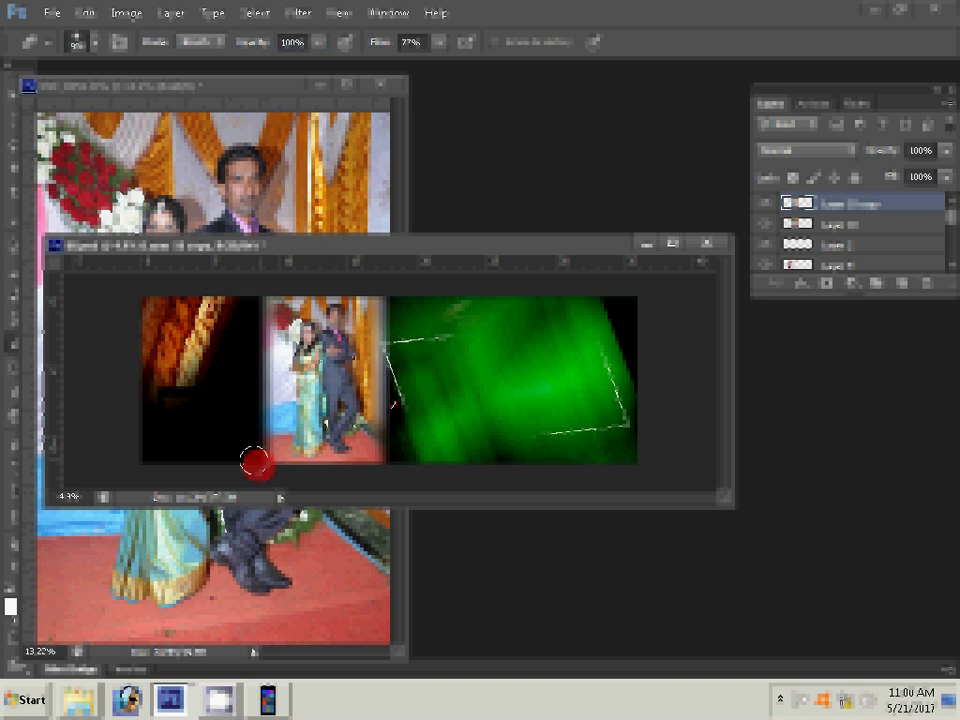
Close the original couple photo, answer its save prompt, and switch to the event photo folder
{"action": "right_click", "coordinate": [381, 386]}
{"action": "left_click", "coordinate": [400, 394]}
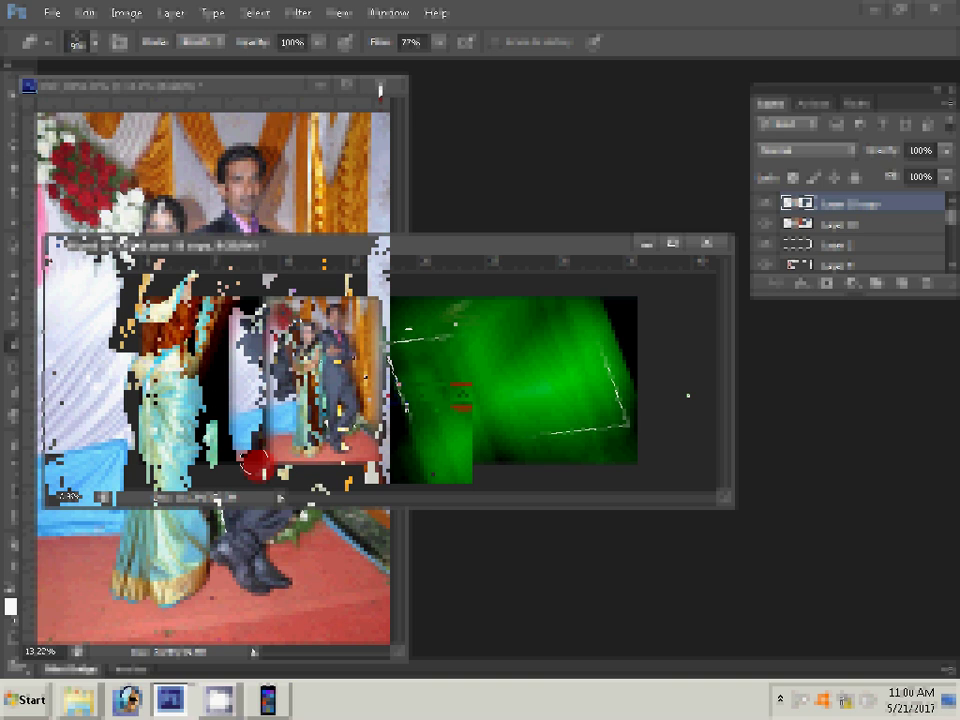
{"action": "key", "text": "ctrl+w"}
{"action": "left_click", "coordinate": [480, 275]}
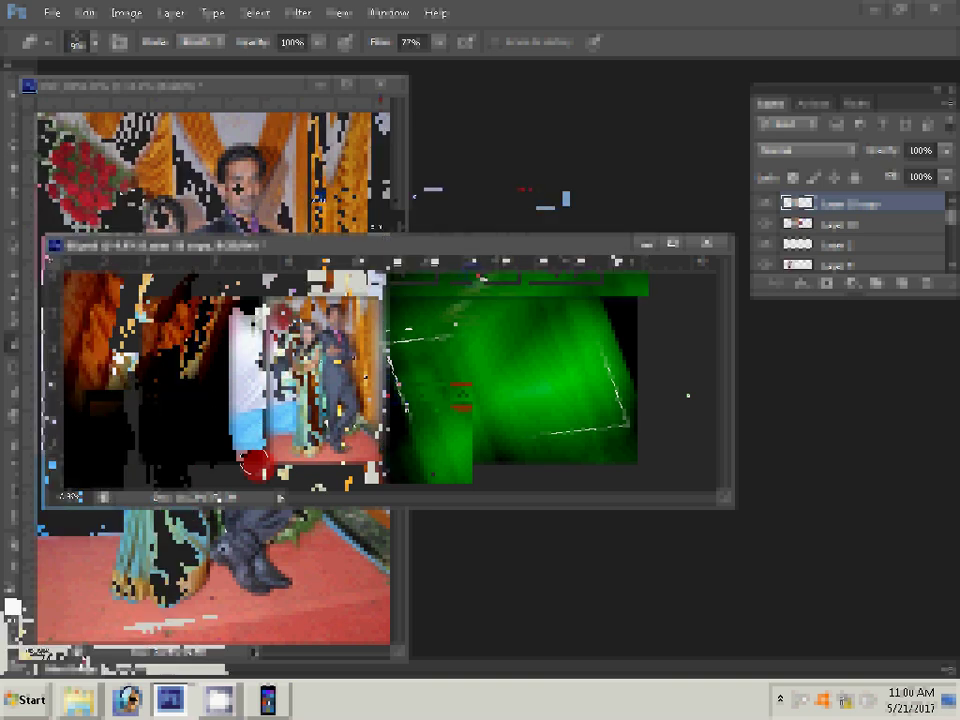
{"action": "left_click", "coordinate": [85, 666]}
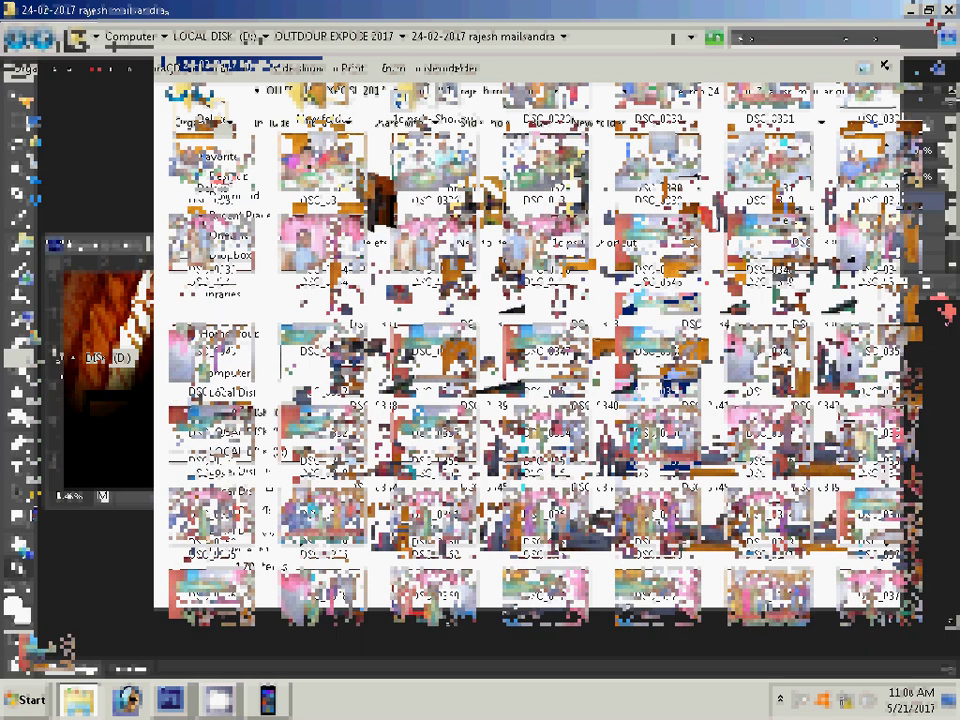
Select event photos DSC_0329 through DSC_0334 and return to Photoshop with them
{"action": "key", "text": "shift+Right"}
{"action": "key", "text": "shift+Right"}
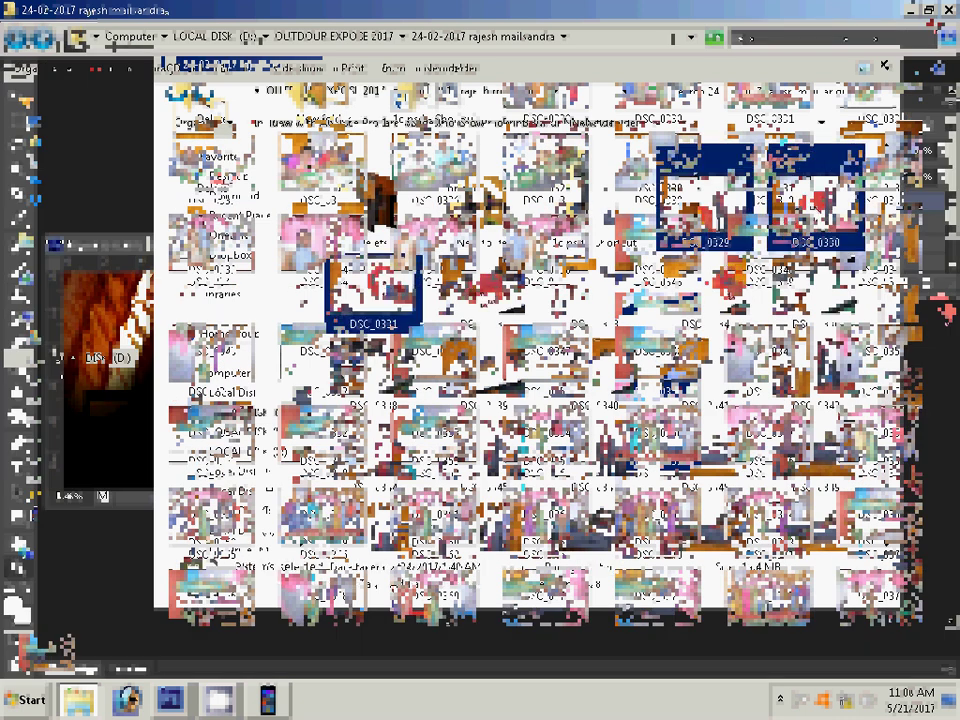
{"action": "key", "text": "shift+Right"}
{"action": "key", "text": "shift+Right"}
{"action": "key", "text": "shift+Right"}
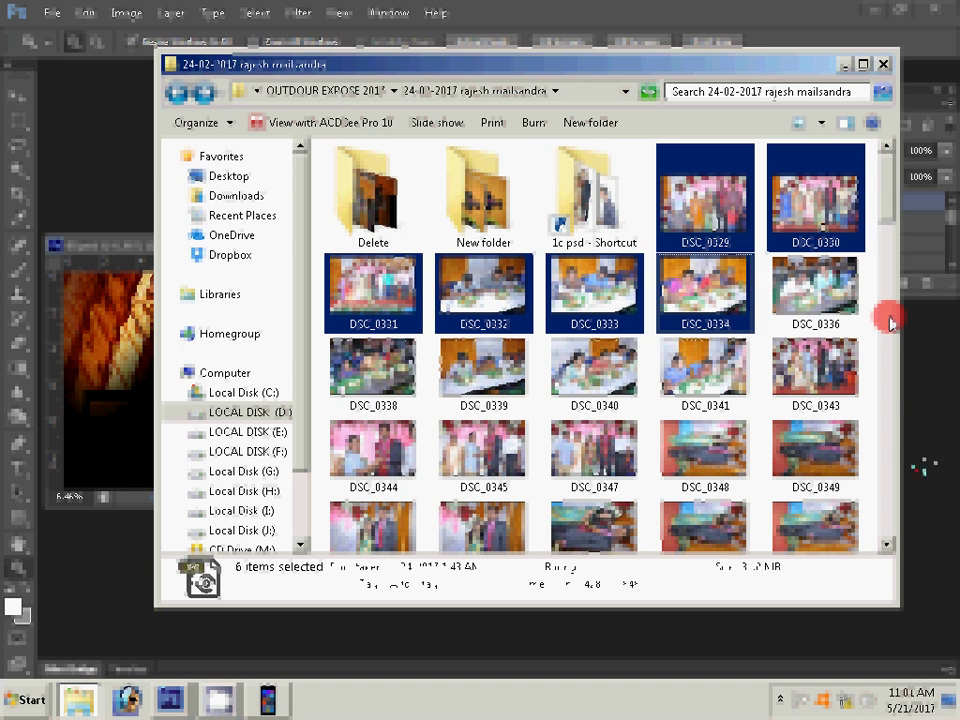
{"action": "left_click", "coordinate": [912, 428]}
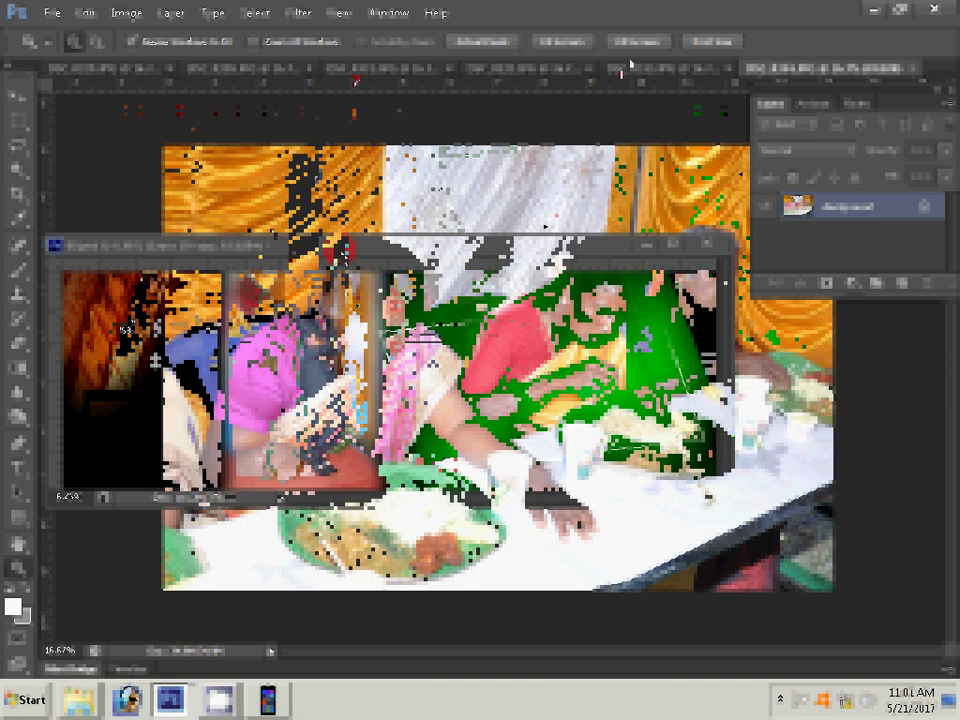
Resize the food photo to 9 inches wide with proportions constrained
{"action": "key", "text": "ctrl+alt+i"}
{"action": "key", "text": "Escape"}
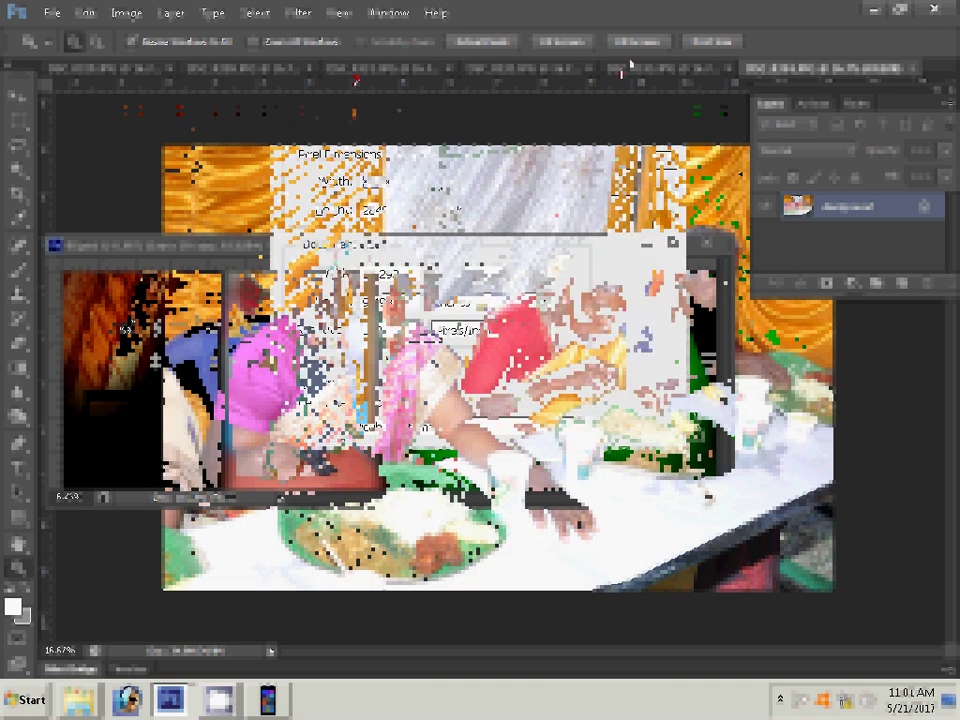
{"action": "left_click", "coordinate": [123, 14]}
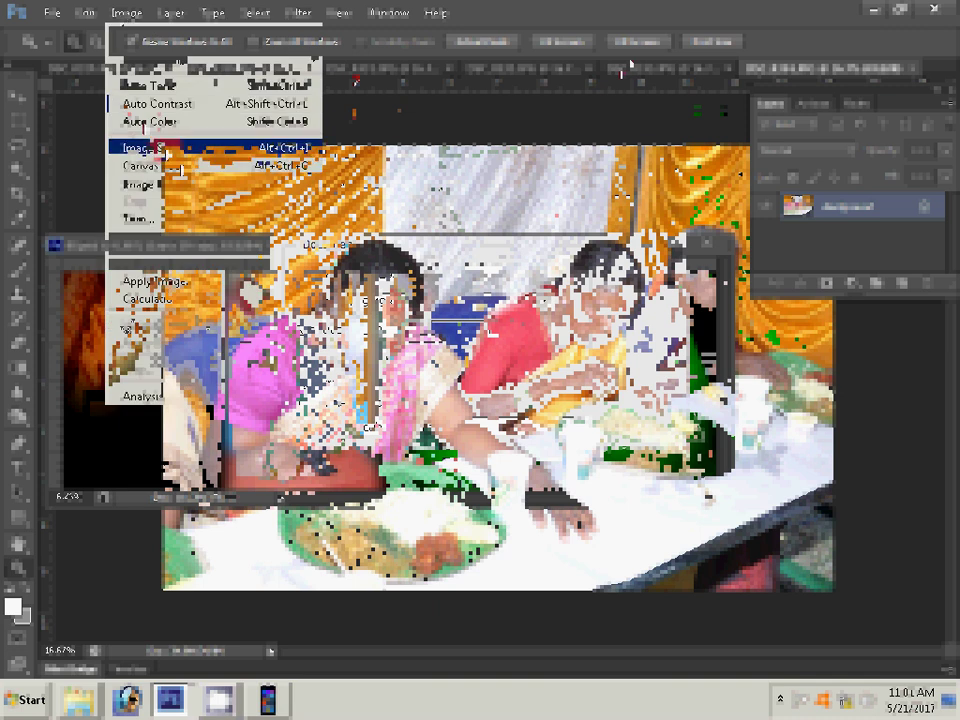
{"action": "left_click", "coordinate": [160, 148]}
{"action": "key", "text": "alt+c"}
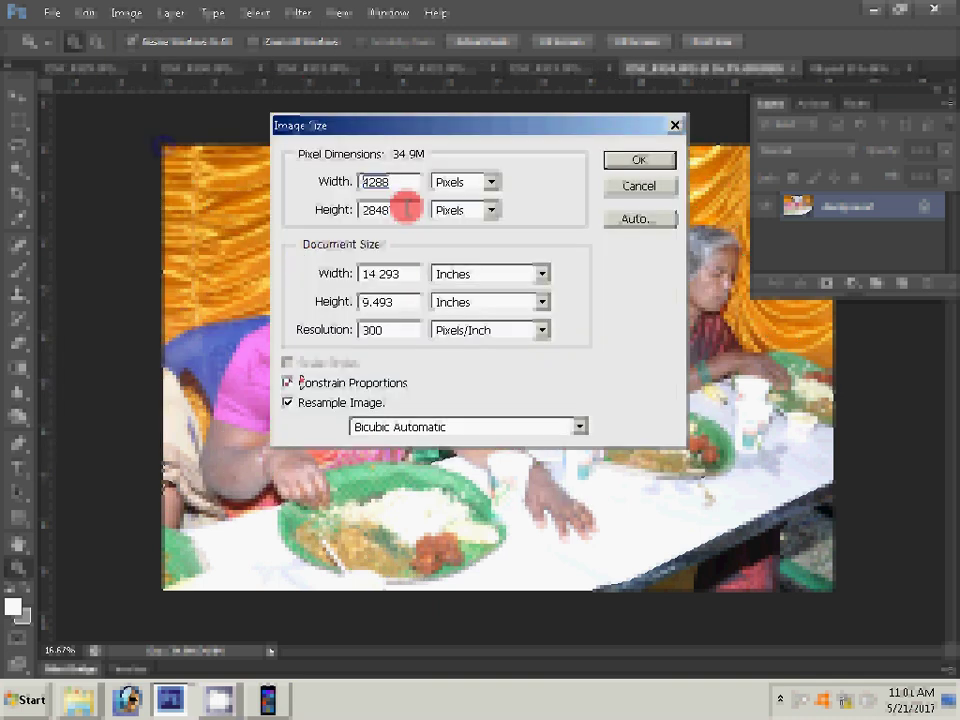
{"action": "key", "text": "alt+d"}
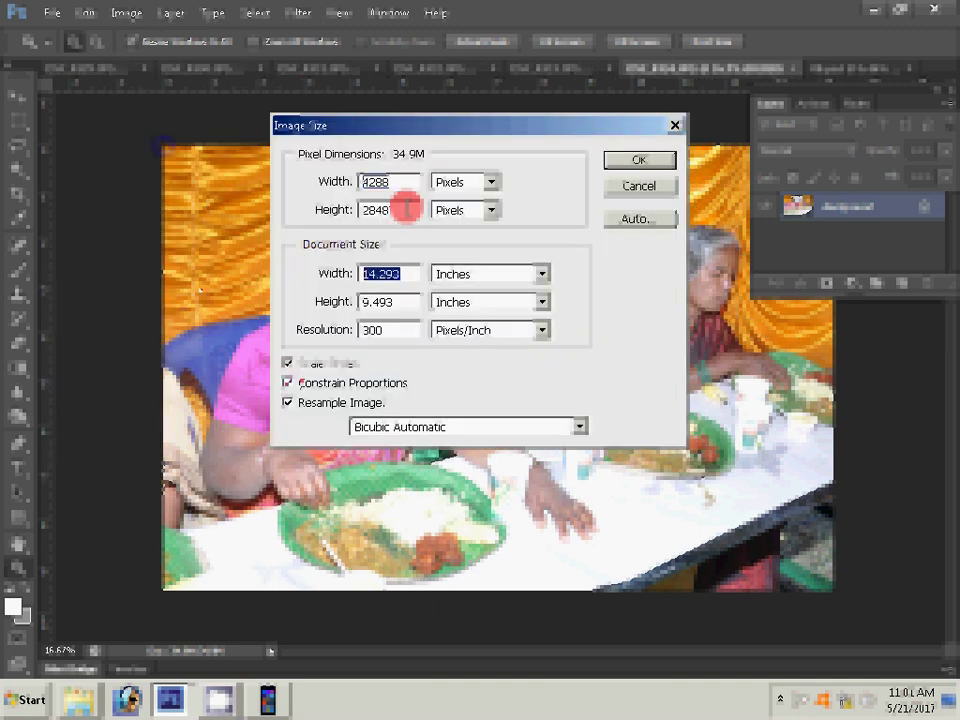
{"action": "type", "text": "9"}
{"action": "key", "text": "Return"}
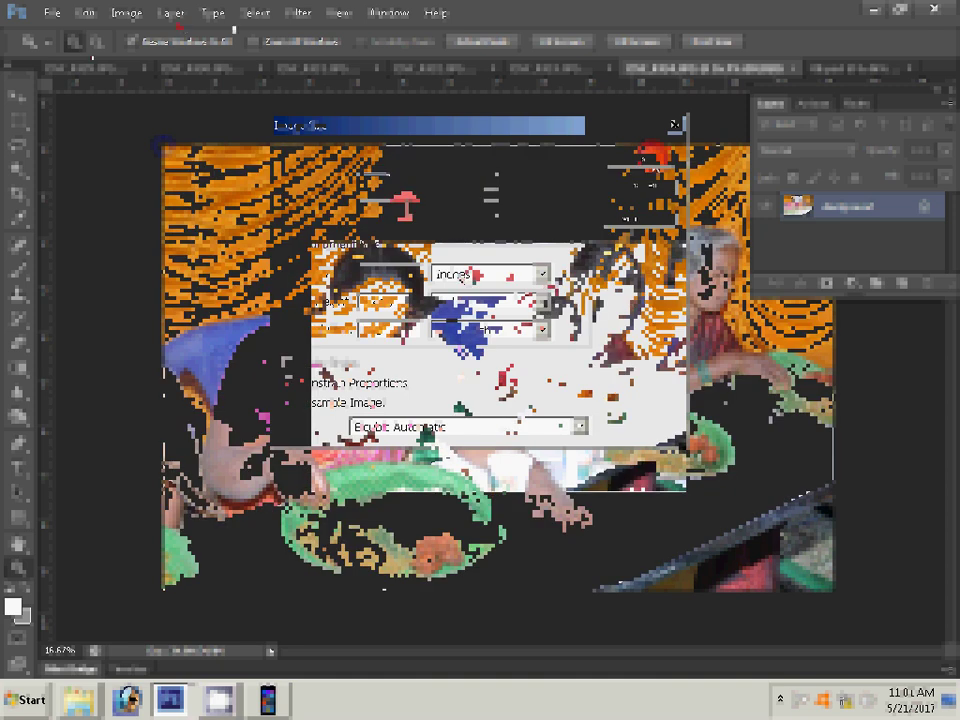
Copy the whole food photo, close it unsaved, and move it into the album's right green area
{"action": "left_click", "coordinate": [255, 14]}
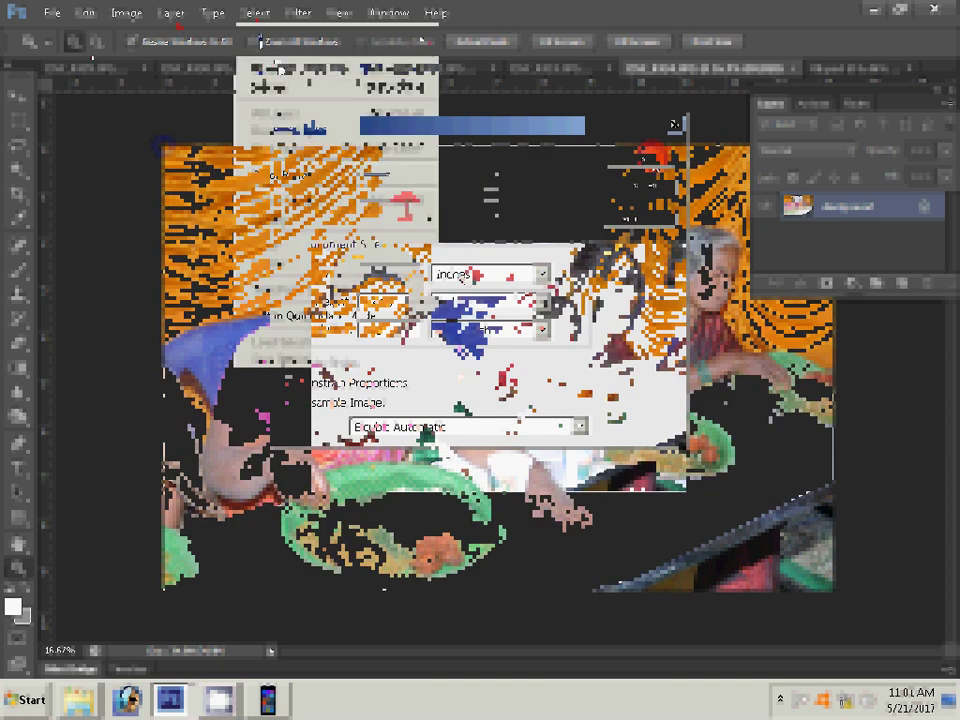
{"action": "left_click", "coordinate": [17, 42]}
{"action": "left_click", "coordinate": [84, 13]}
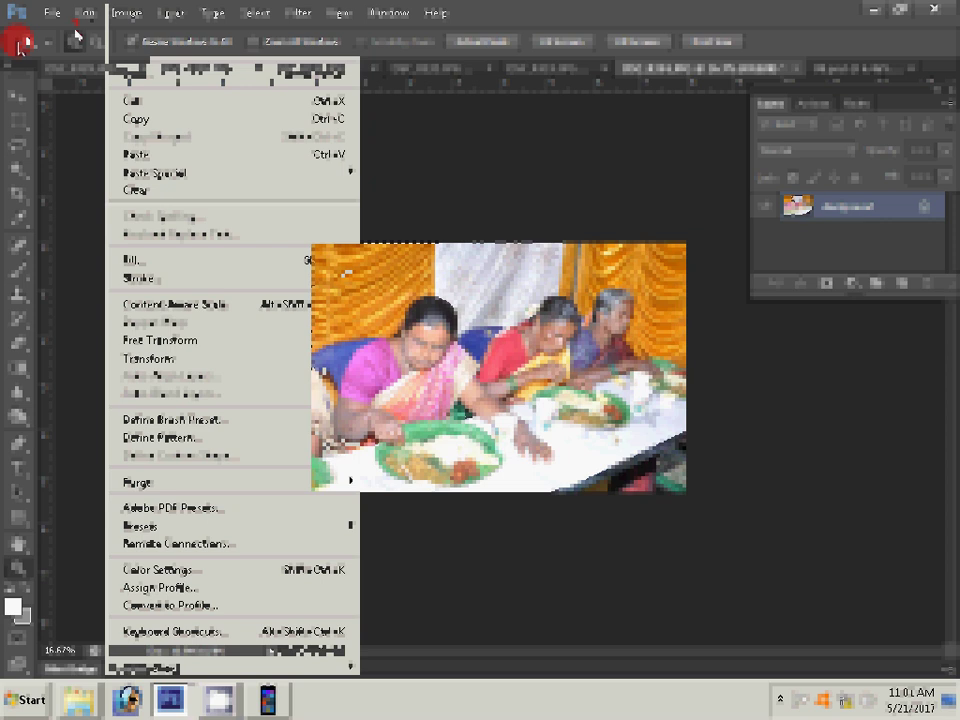
{"action": "left_click", "coordinate": [340, 101]}
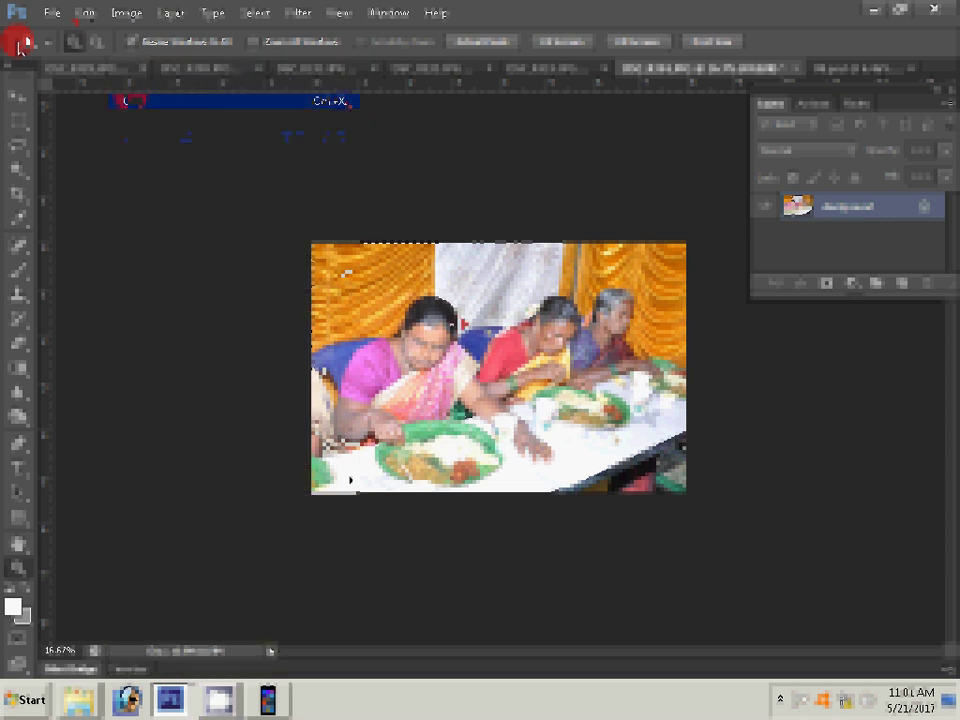
{"action": "left_click", "coordinate": [795, 68]}
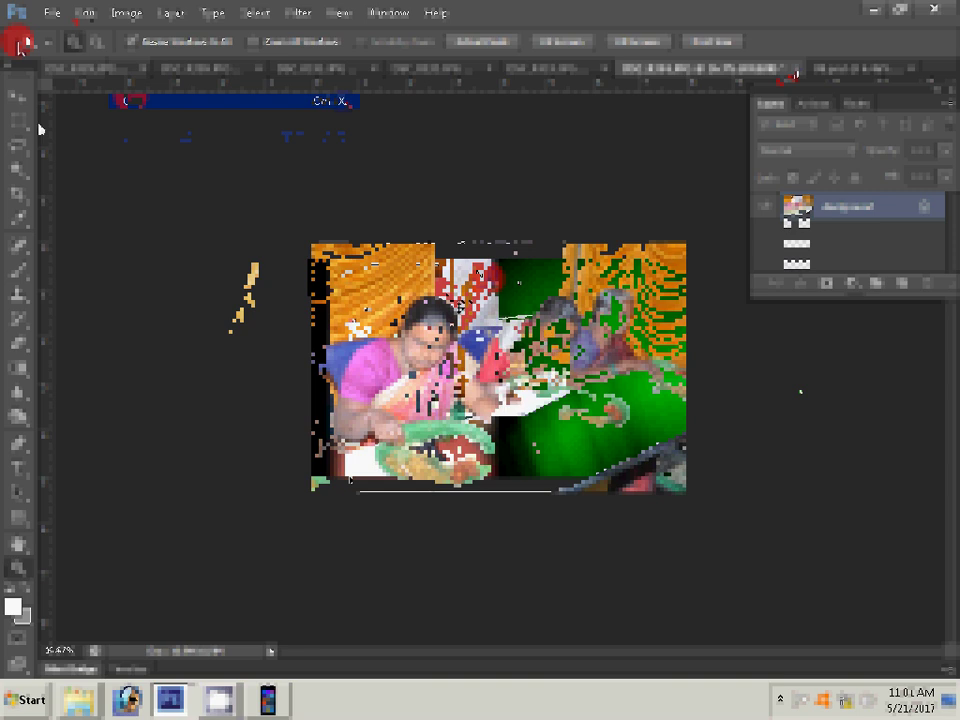
{"action": "left_click", "coordinate": [17, 96]}
{"action": "left_click_drag", "start_coordinate": [530, 370], "coordinate": [771, 364]}
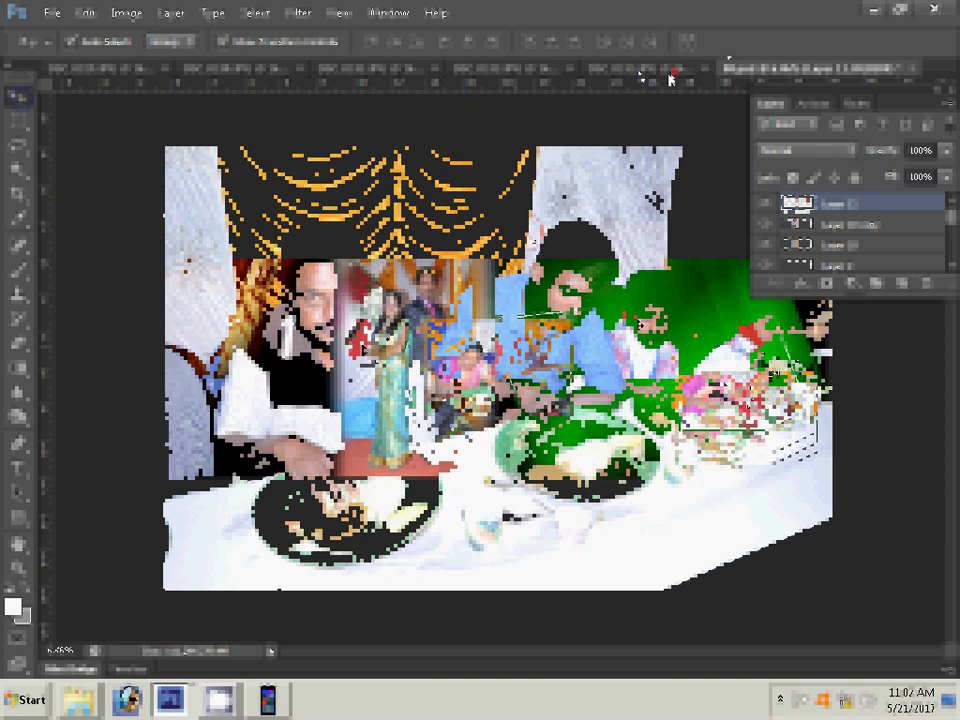
Resize the food-table photo, close it unsaved, and place it as the right panel's second photo
{"action": "key", "text": "ctrl+alt+i"}
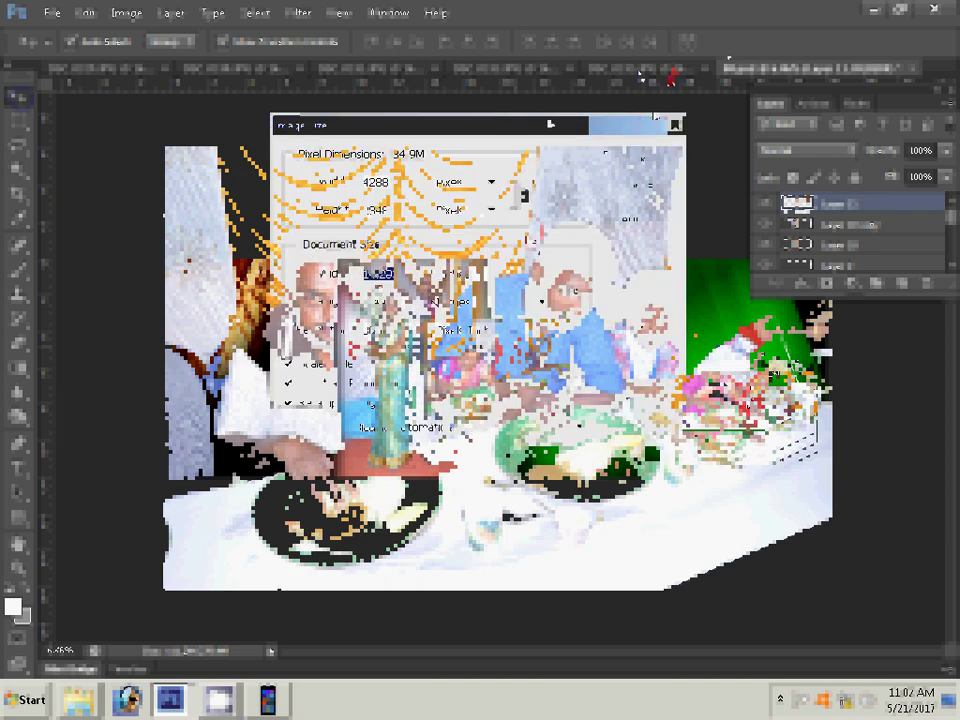
{"action": "left_click", "coordinate": [632, 159]}
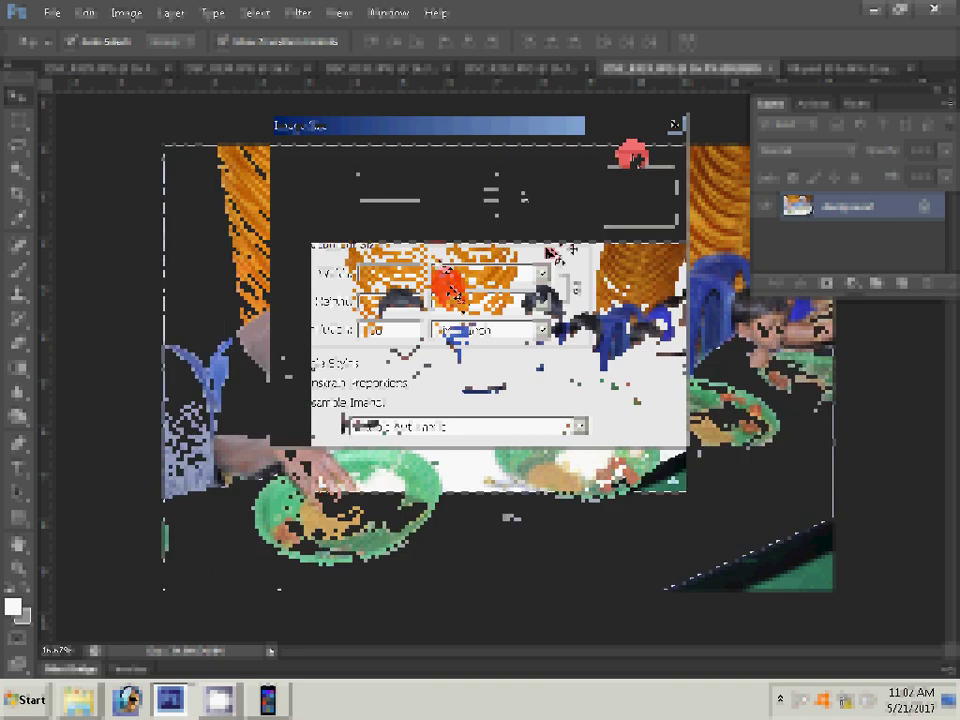
{"action": "left_click", "coordinate": [767, 69]}
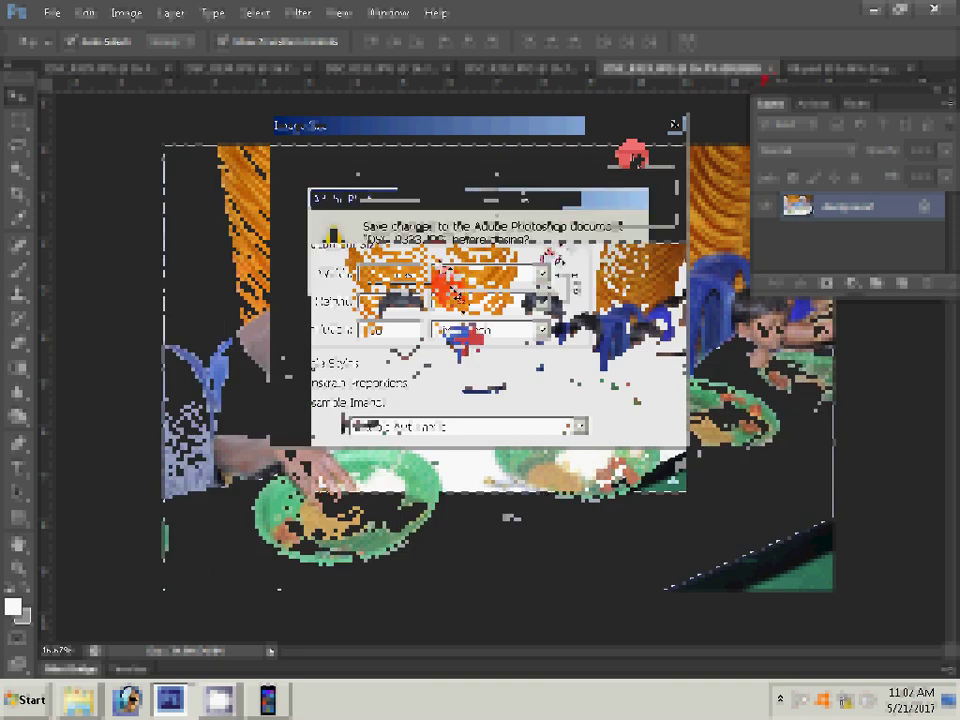
{"action": "key", "text": "n"}
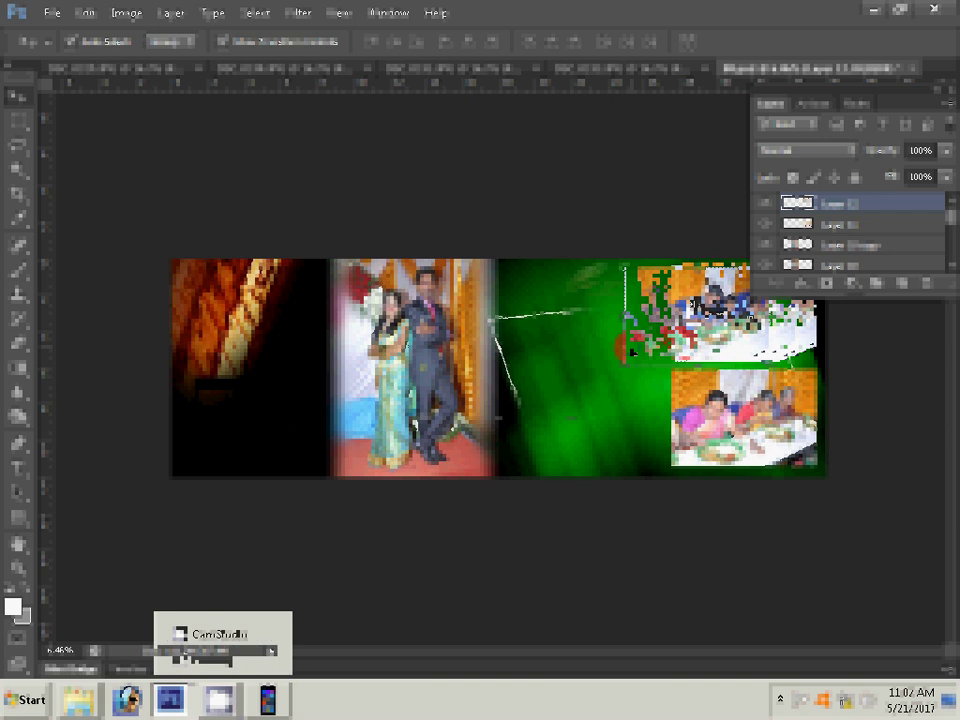
{"action": "left_click", "coordinate": [185, 633]}
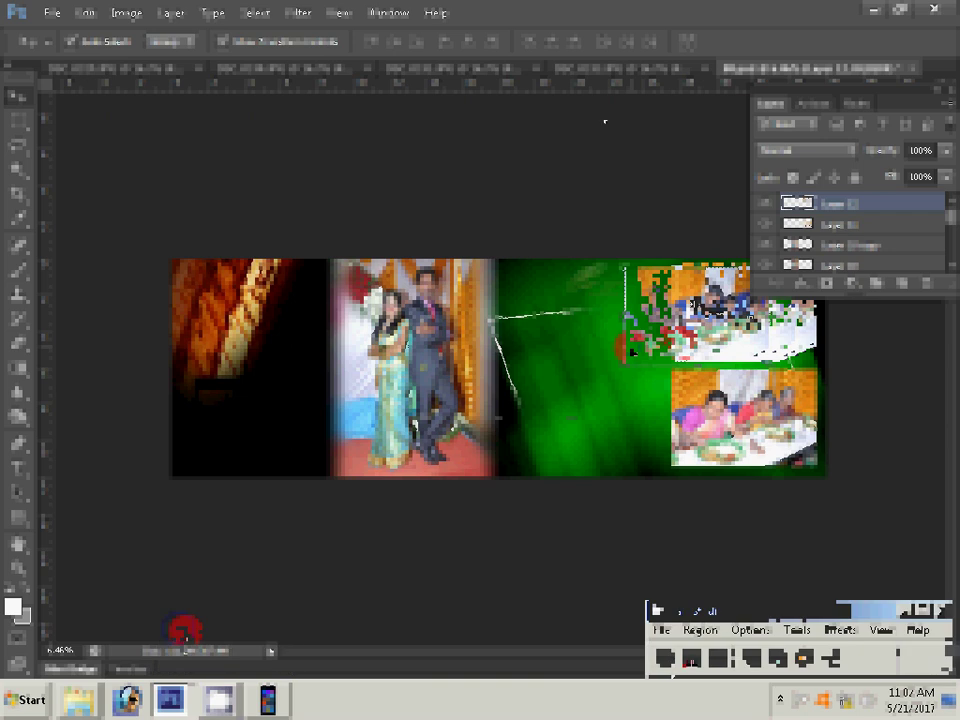
Paste the third food photo into the album's right panel and close its document unsaved
{"action": "key", "text": "ctrl+v"}
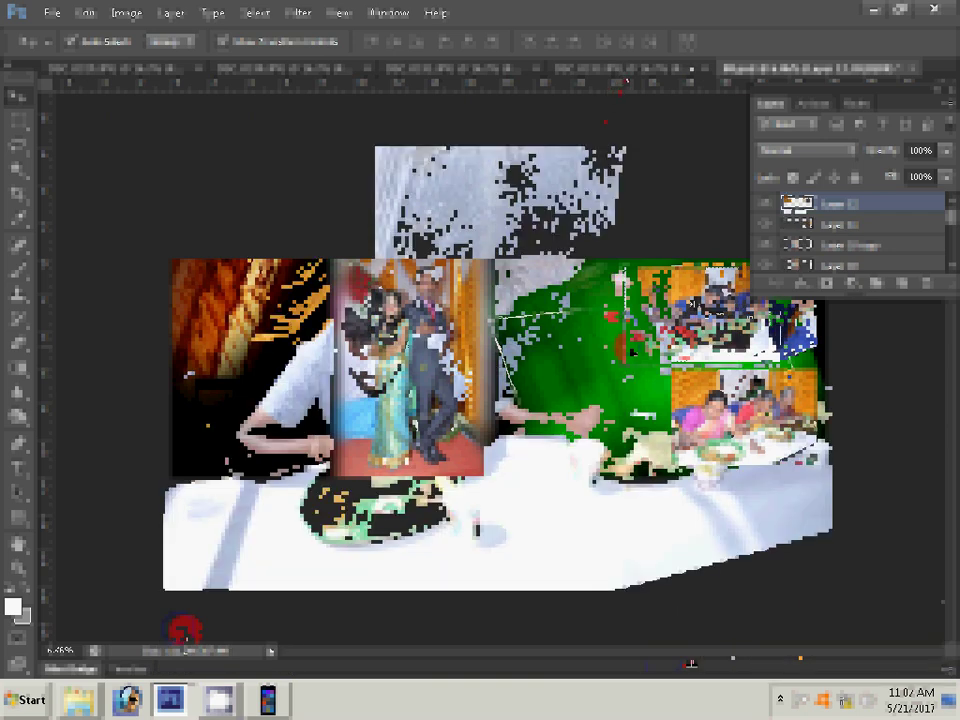
{"action": "key", "text": "ctrl+alt+i"}
{"action": "key", "text": "Tab"}
{"action": "key", "text": "Tab"}
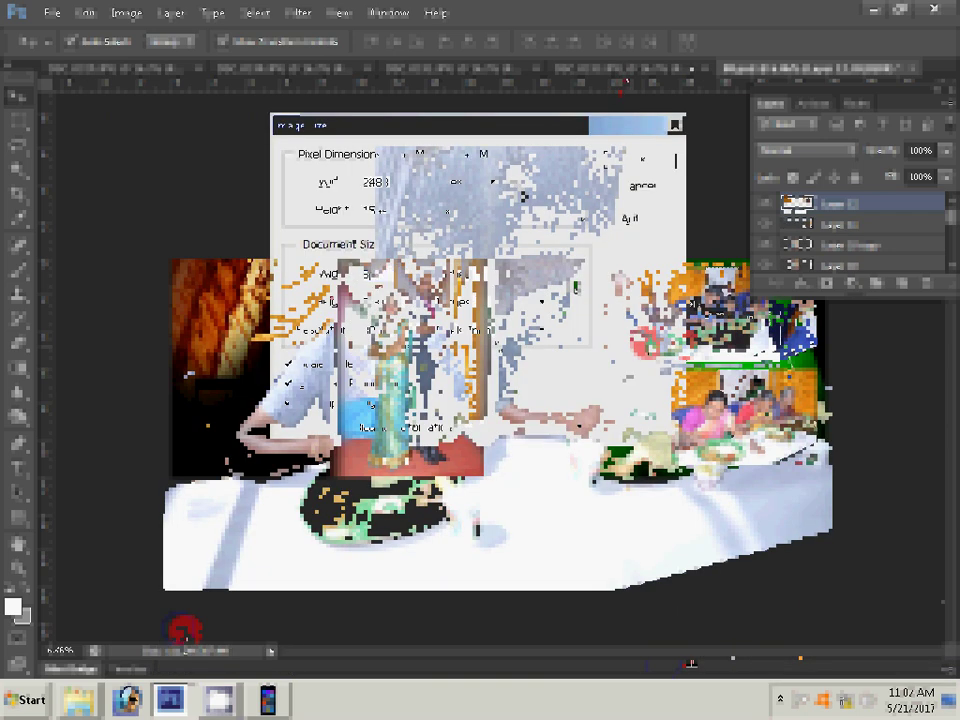
{"action": "left_click", "coordinate": [638, 157]}
{"action": "key", "text": "ctrl+shift+Tab"}
{"action": "key", "text": "ctrl+v"}
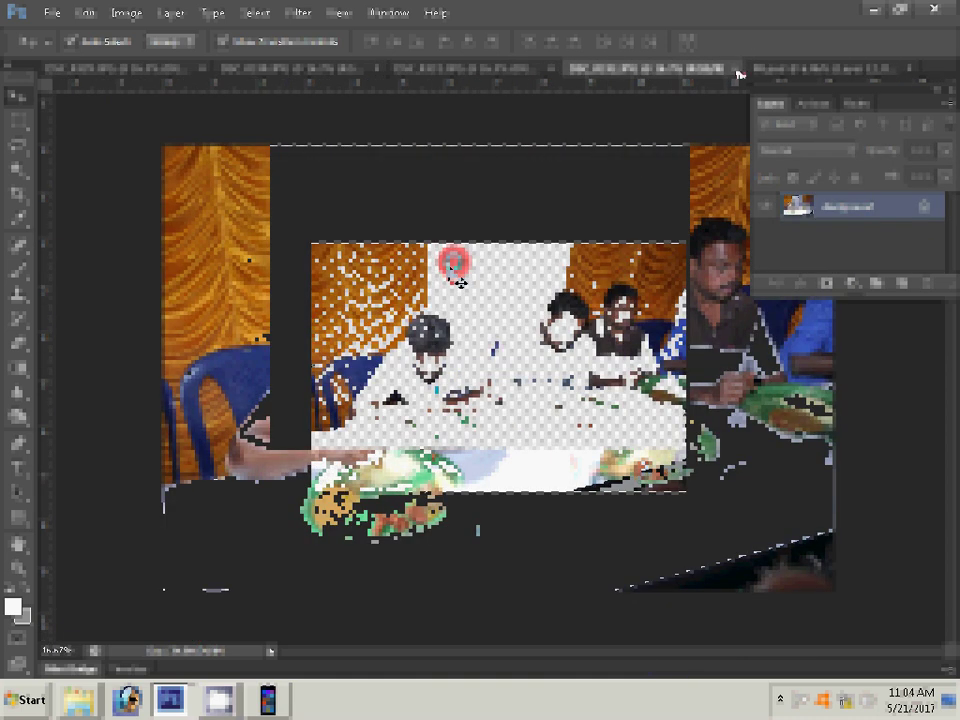
{"action": "key", "text": "ctrl+w"}
{"action": "left_click", "coordinate": [452, 265]}
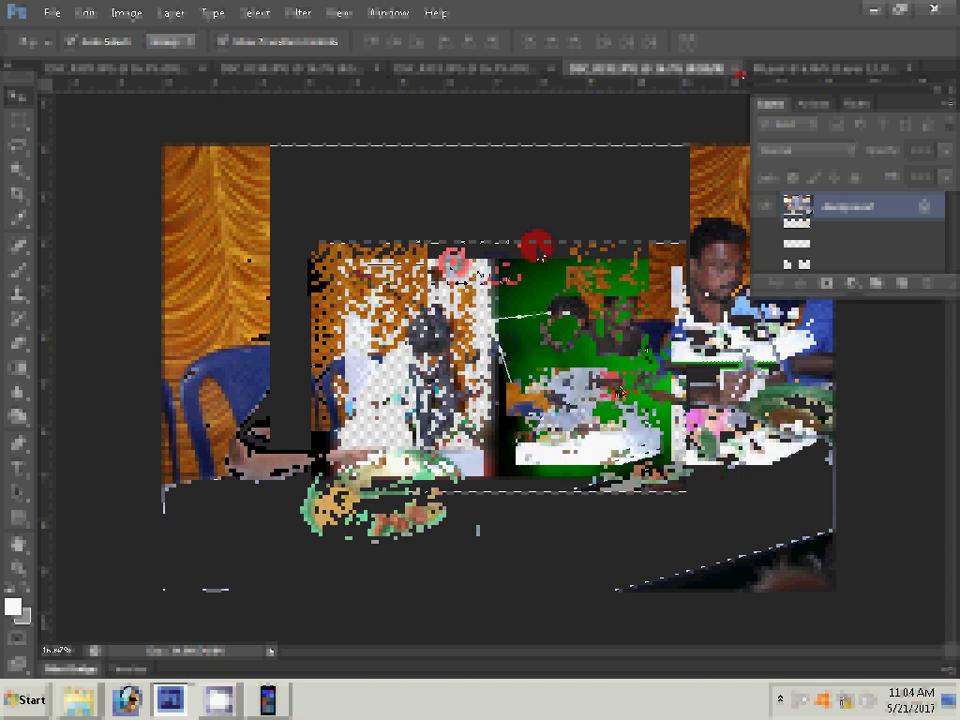
Shrink food photo DSC_0330.JPG for the two-by-two grid and close it without saving
{"action": "left_click", "coordinate": [520, 78]}
{"action": "key", "text": "ctrl+alt+i"}
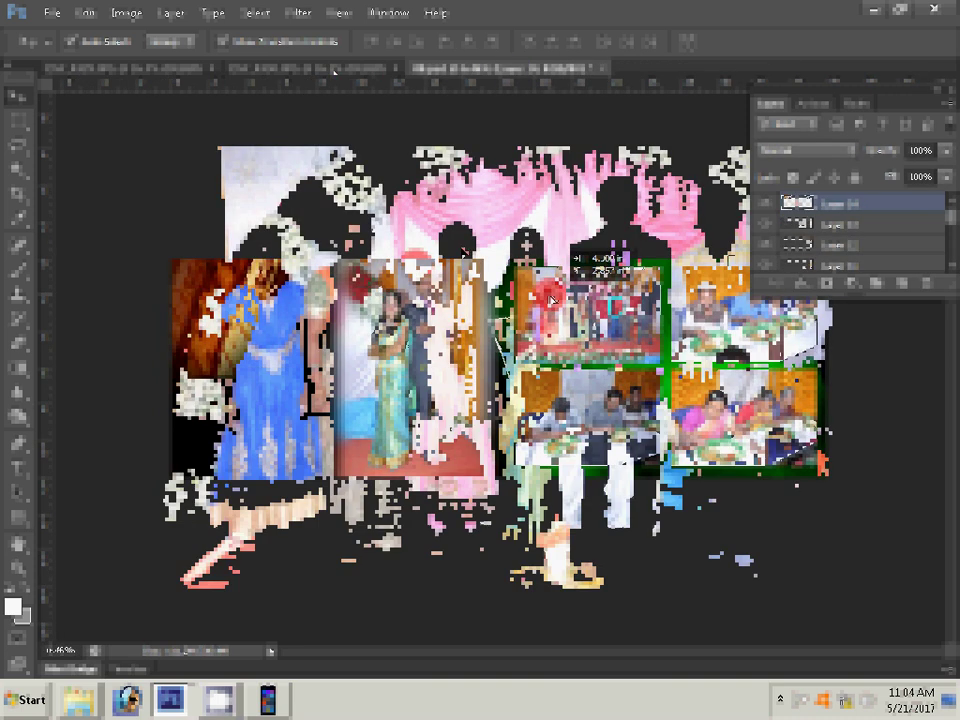
{"action": "key", "text": "ctrl+alt+i"}
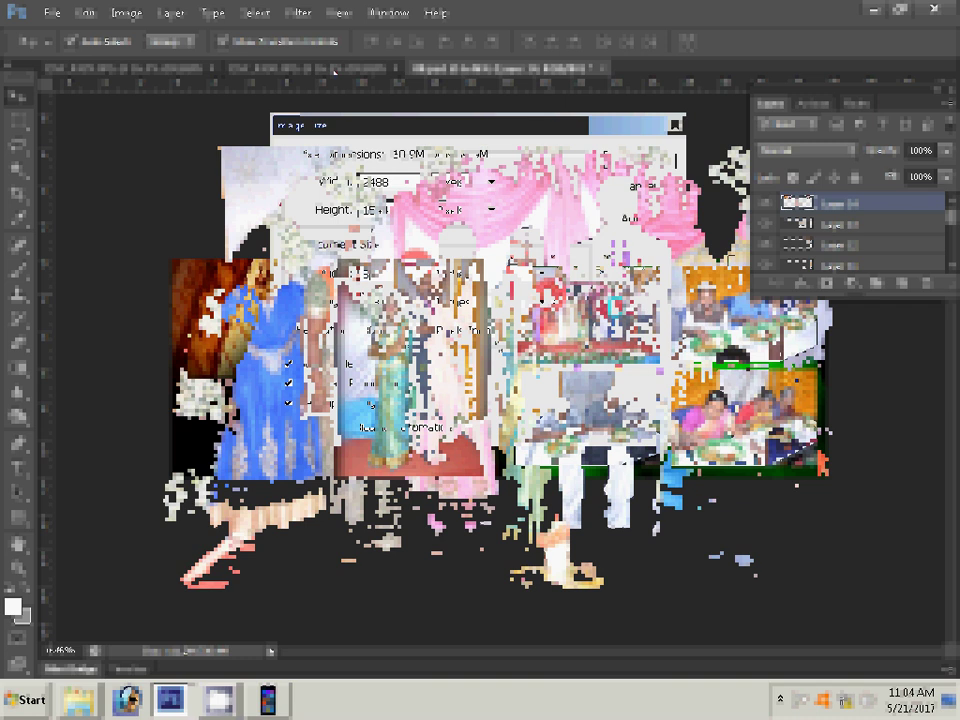
{"action": "key", "text": "Return"}
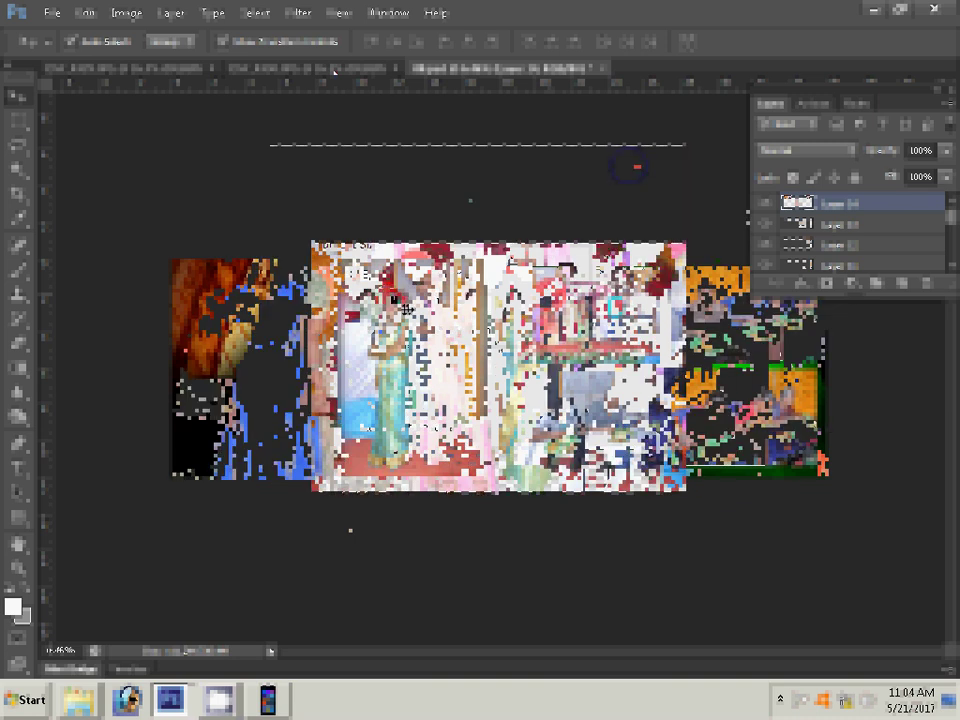
{"action": "left_click", "coordinate": [396, 67]}
{"action": "left_click", "coordinate": [483, 262]}
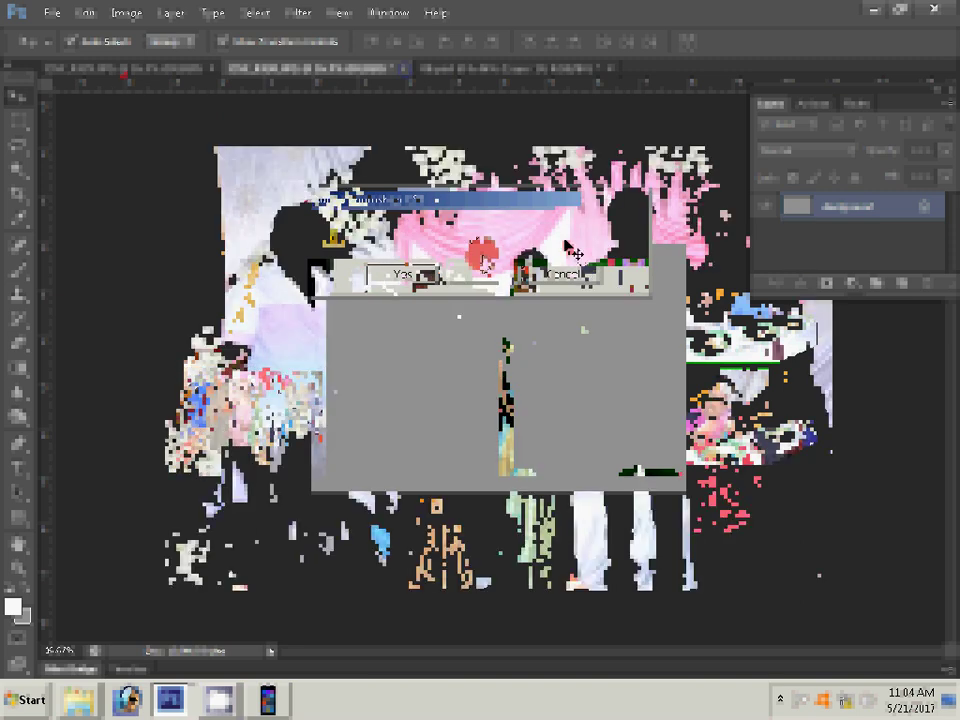
Resize the group photo, close it unsaved, and begin saving the album as a new file
{"action": "key", "text": "ctrl+alt+i"}
{"action": "key", "text": "Tab"}
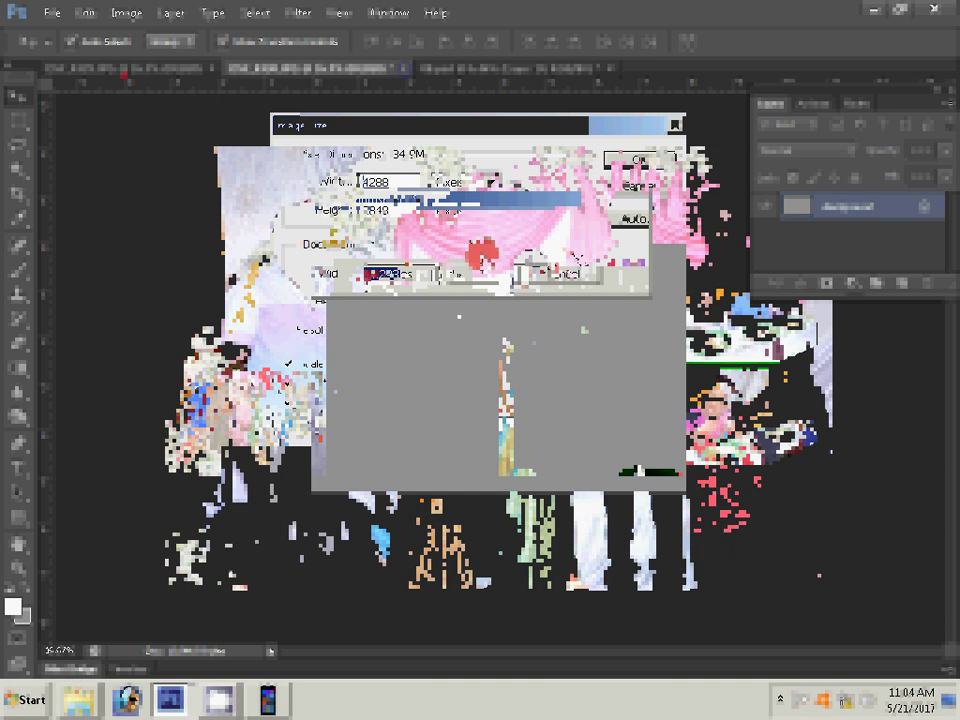
{"action": "key", "text": "Return"}
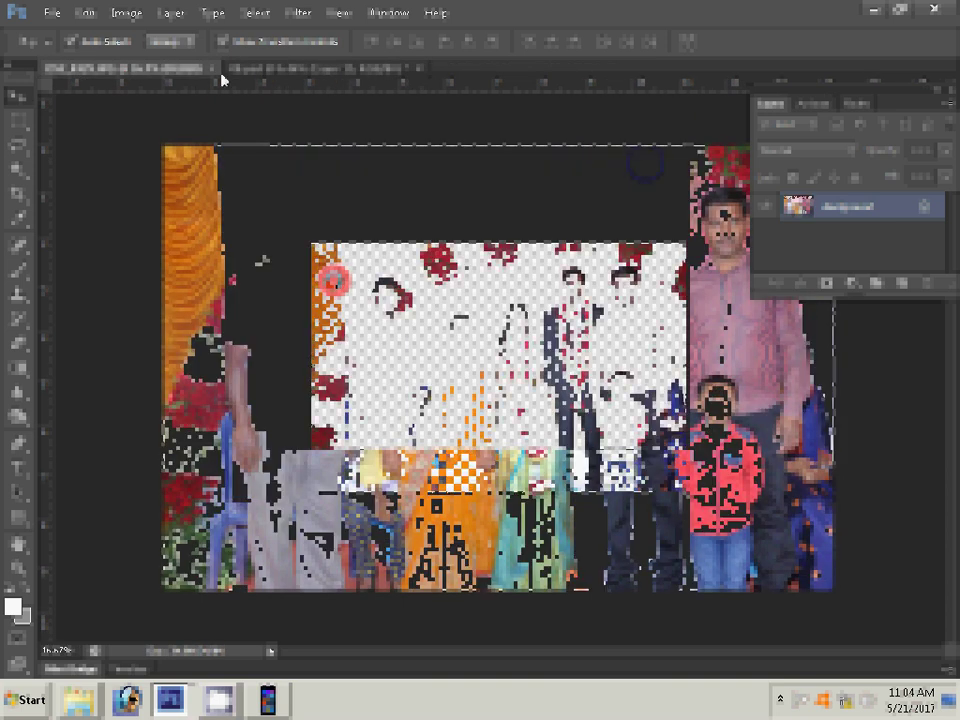
{"action": "key", "text": "ctrl+w"}
{"action": "key", "text": "n"}
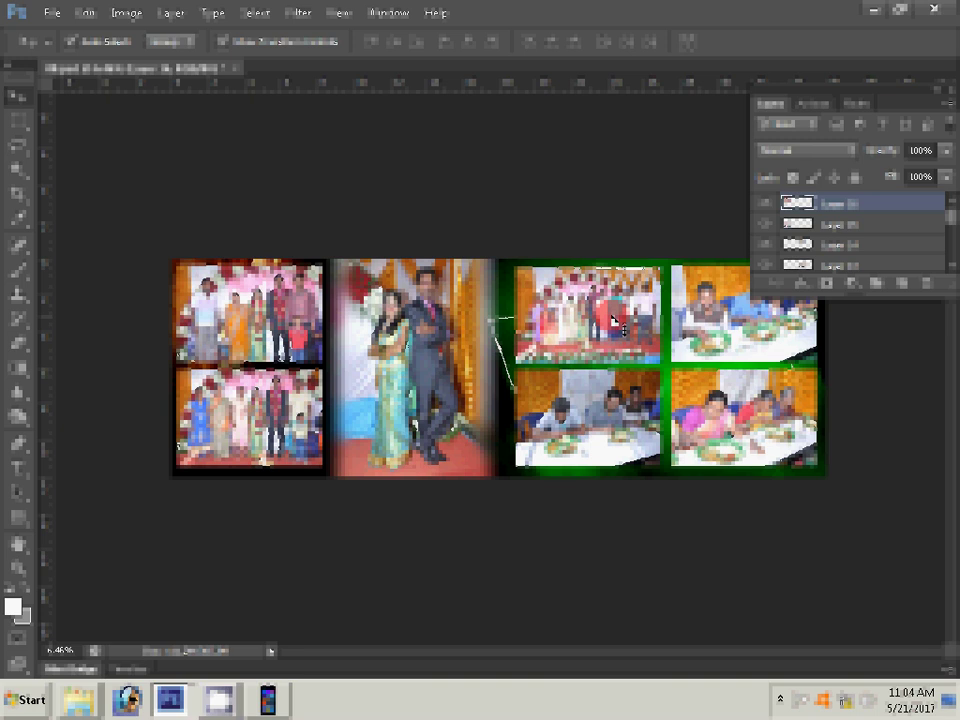
{"action": "key", "text": "ctrl+shift+s"}
Save the album as 09.psd in the user's folder on the local disk
{"action": "left_click", "coordinate": [538, 119]}
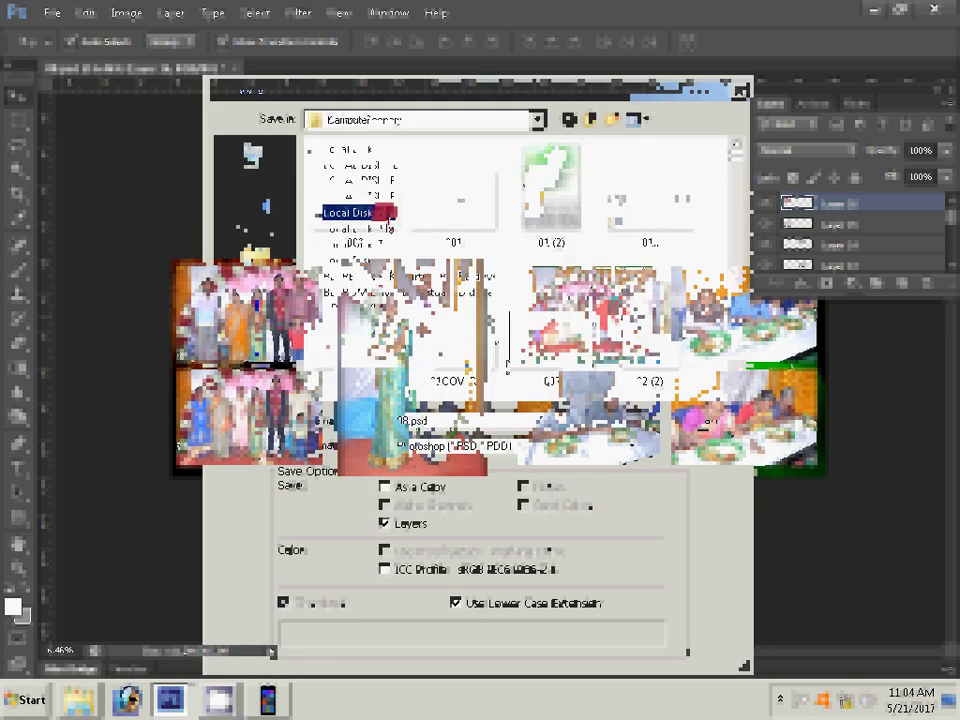
{"action": "left_click", "coordinate": [360, 213]}
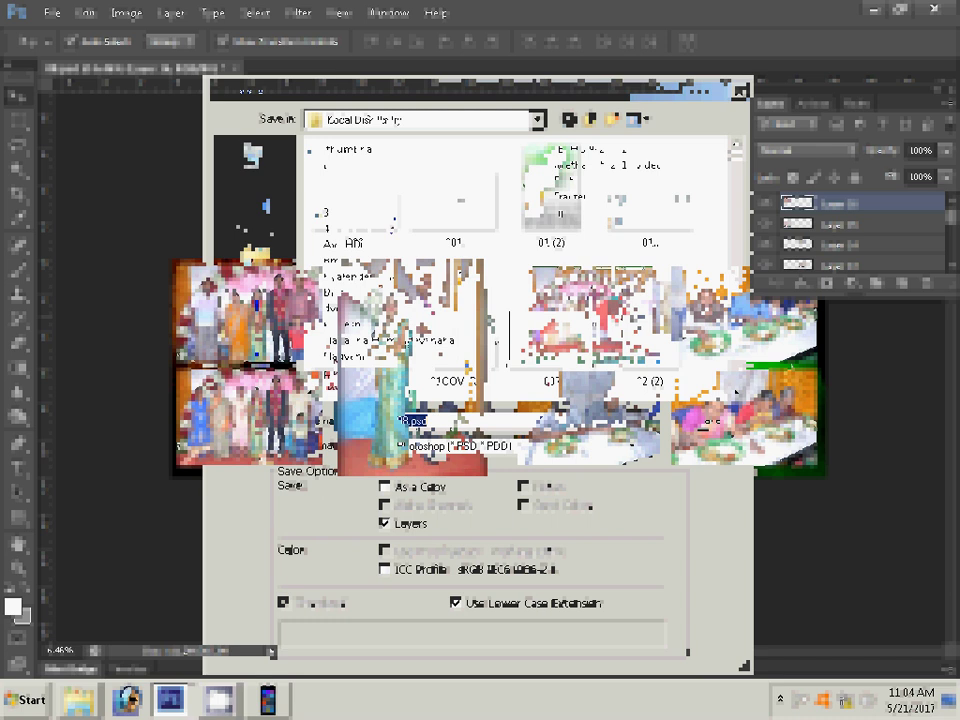
{"action": "double_click", "coordinate": [315, 318]}
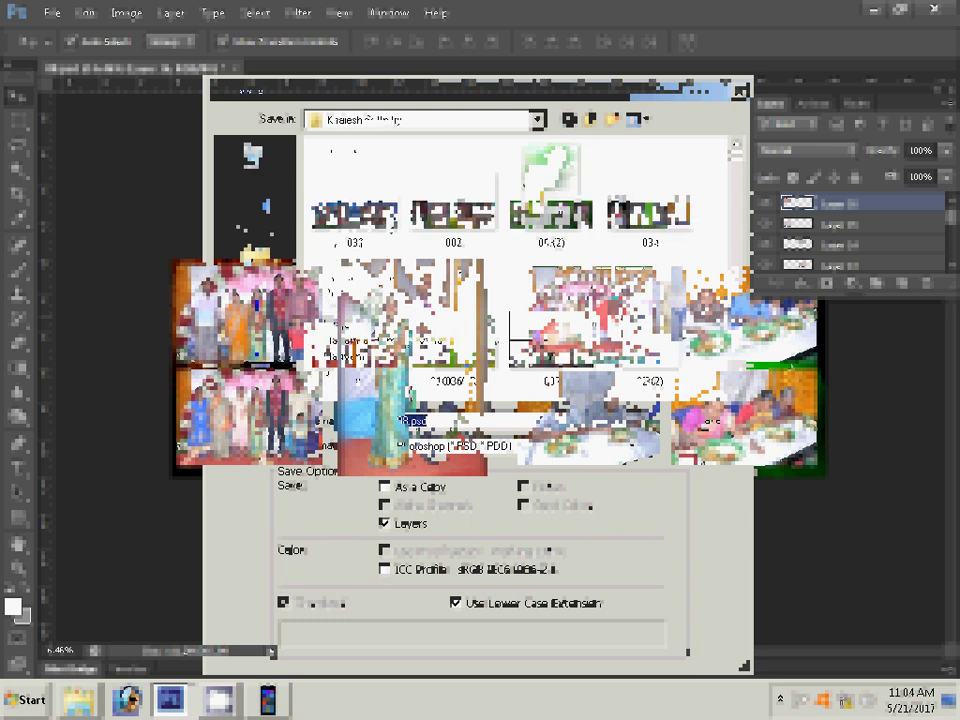
{"action": "left_click", "coordinate": [636, 119]}
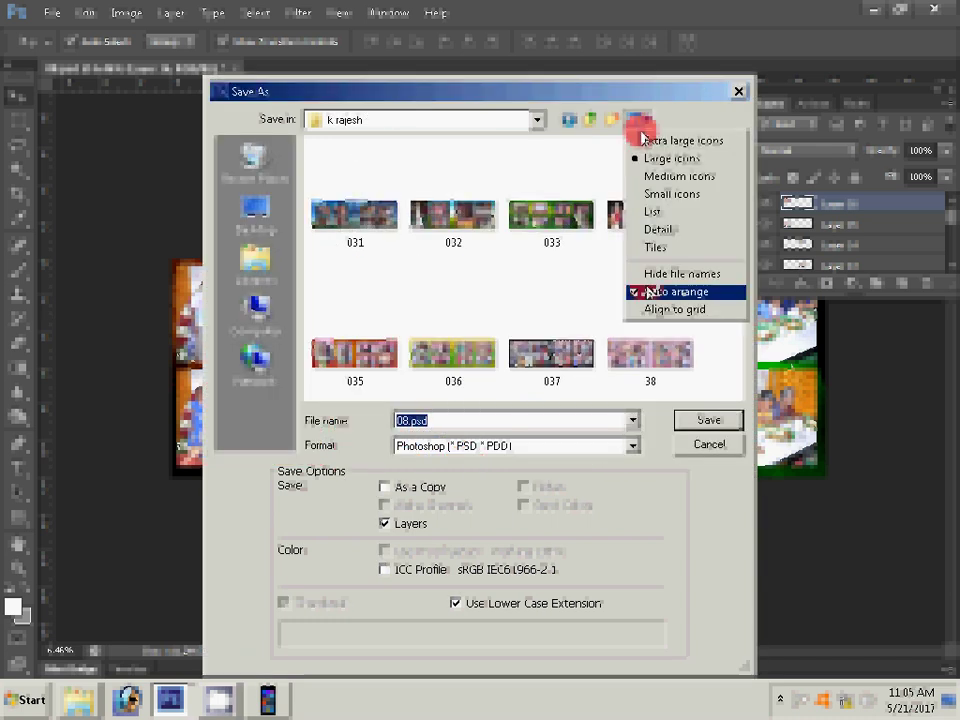
{"action": "left_click", "coordinate": [655, 212]}
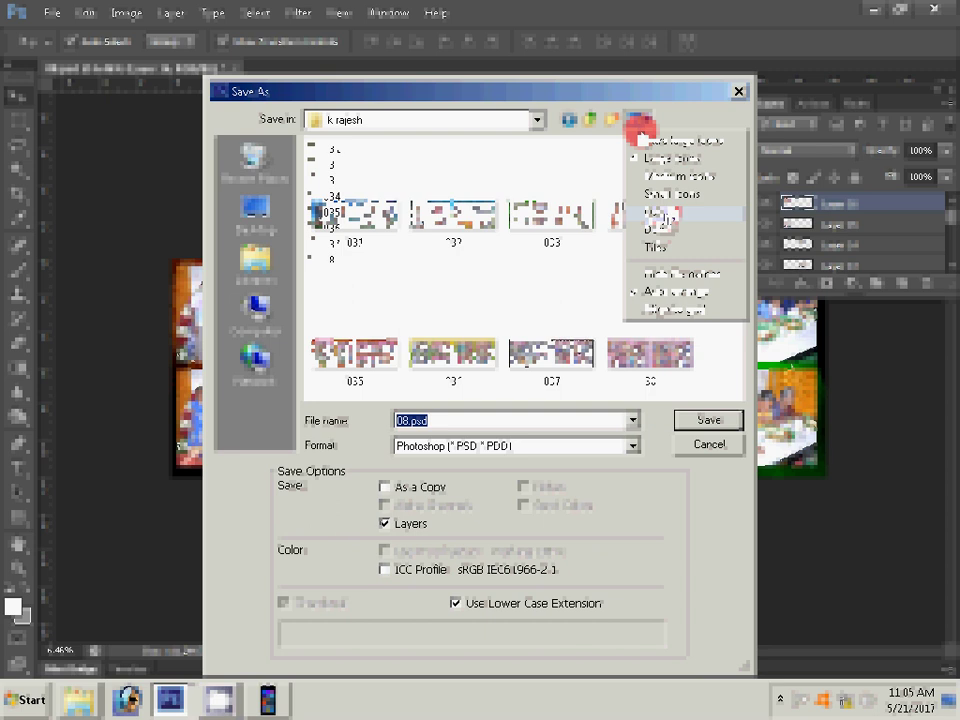
{"action": "type", "text": "0"}
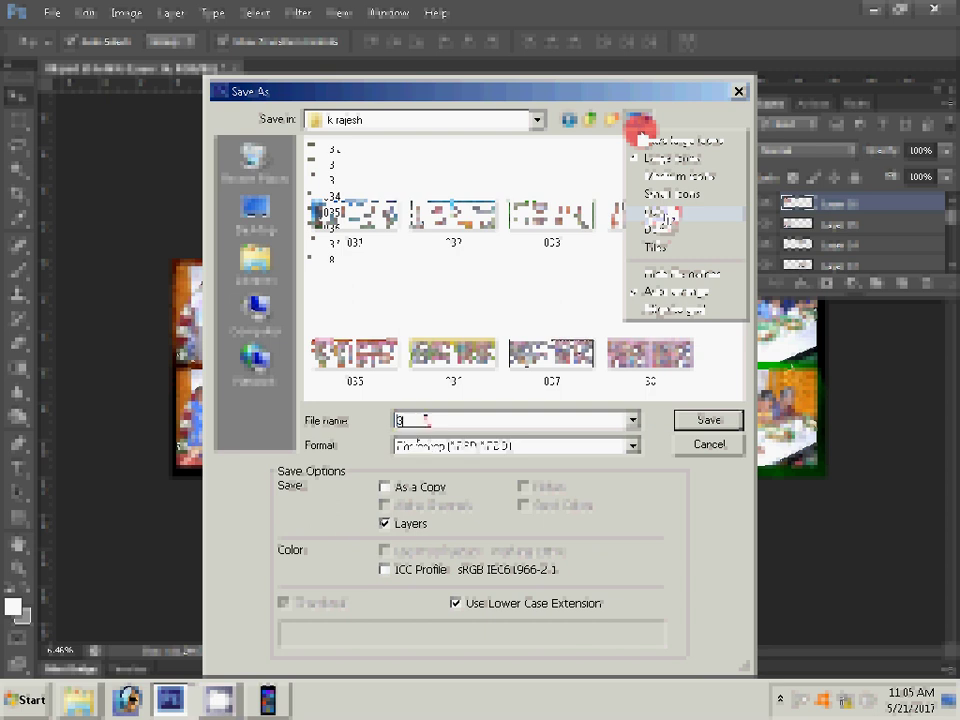
{"action": "type", "text": "9"}
{"action": "key", "text": "Return"}
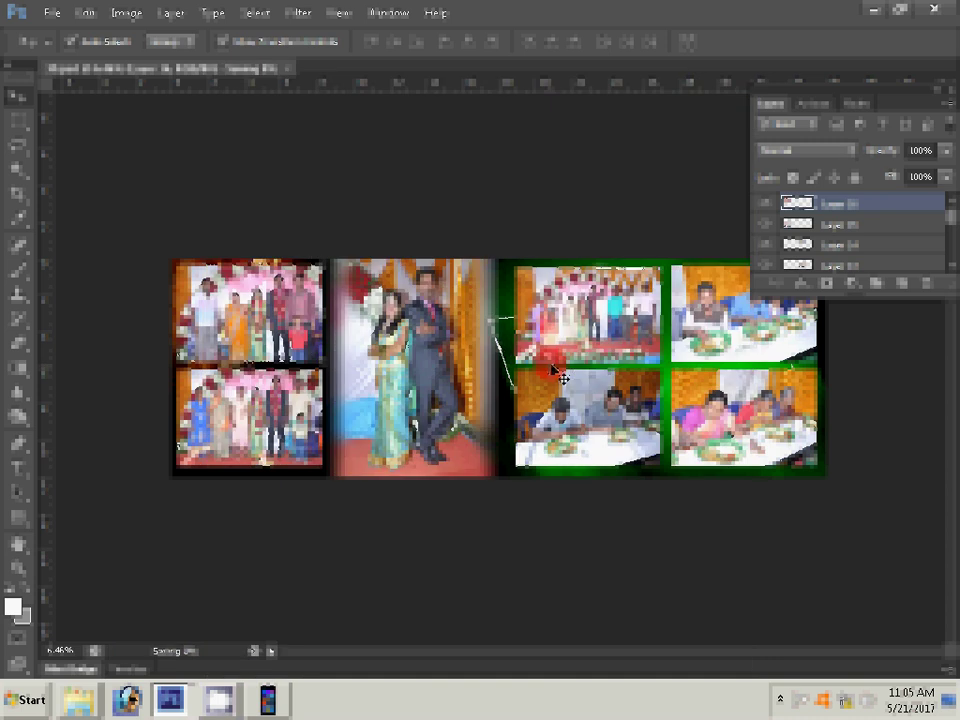